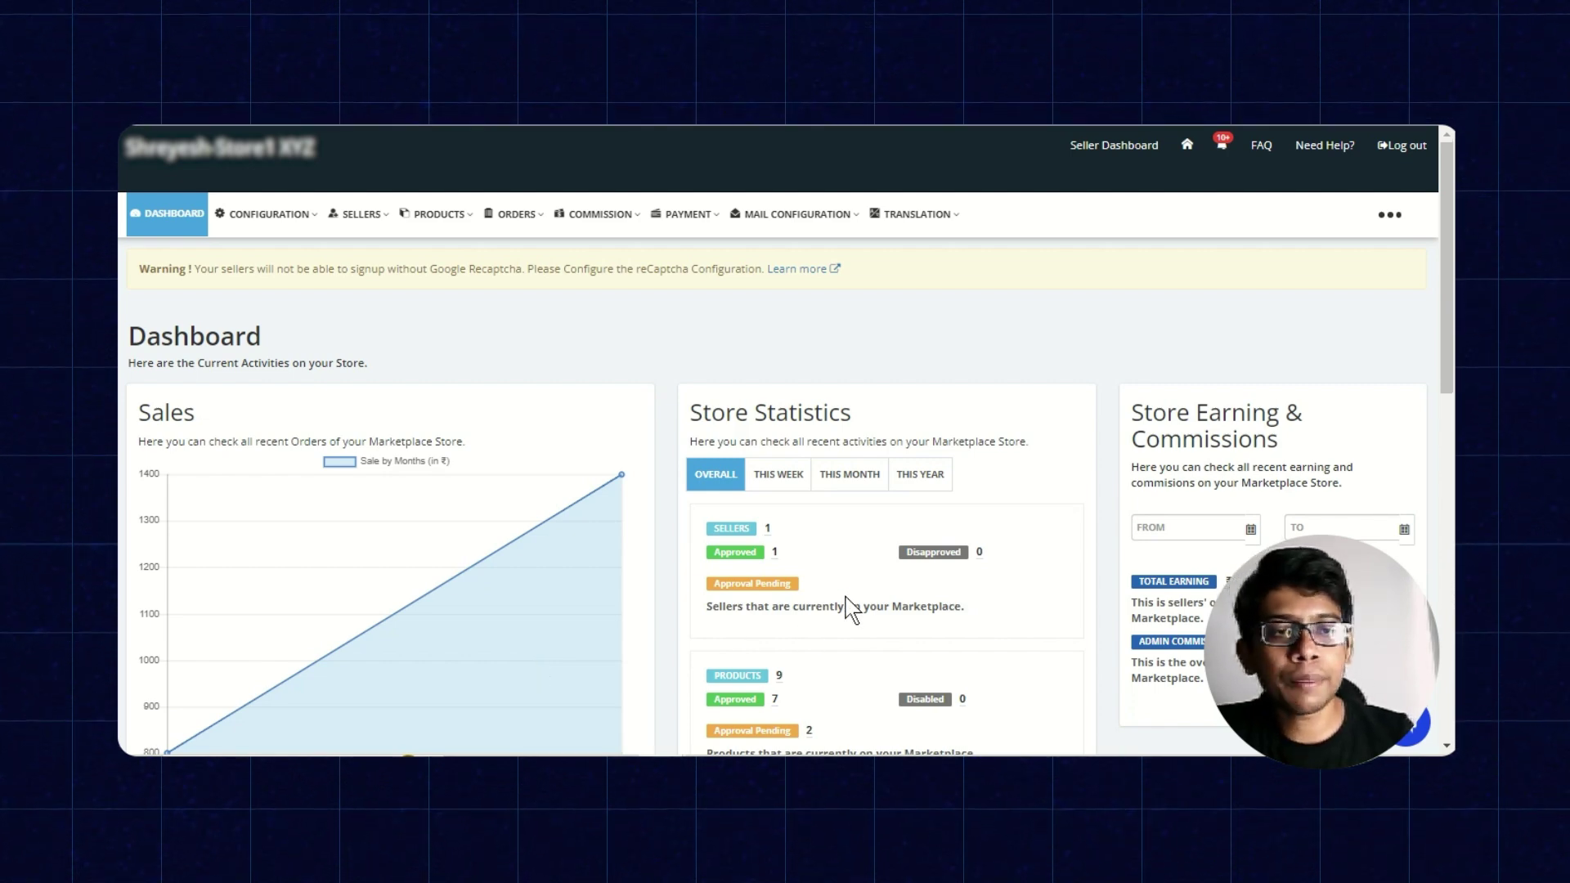
# Find Product Subscription on the featured add-on apps page.
pyautogui.click(1389, 215)
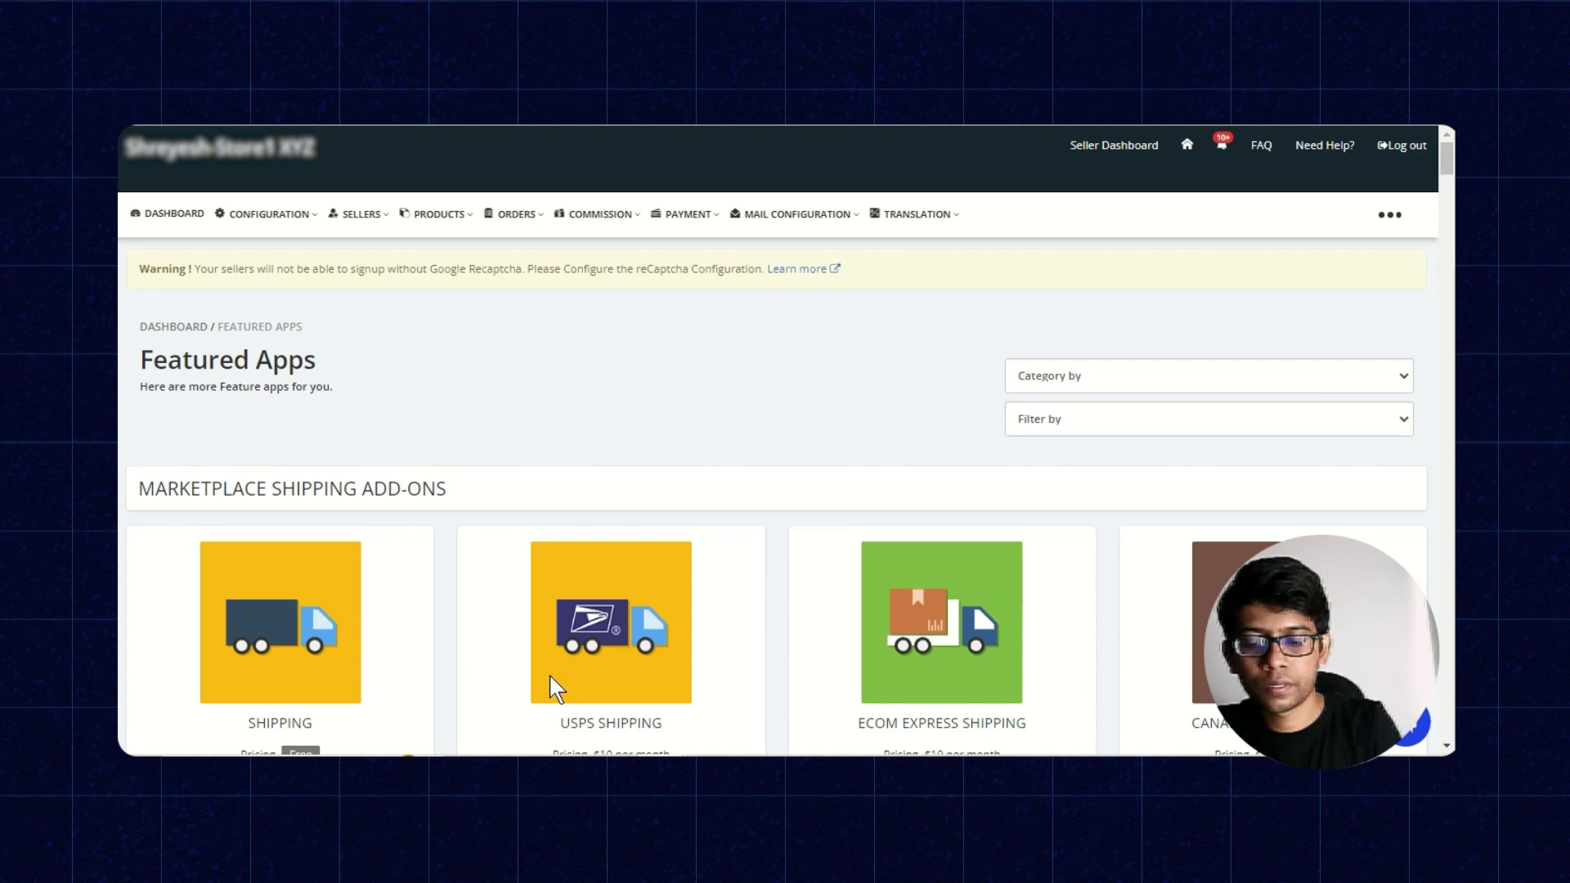
pyautogui.hotkey('ctrl', 'f')
pyautogui.write('Product Subscription')
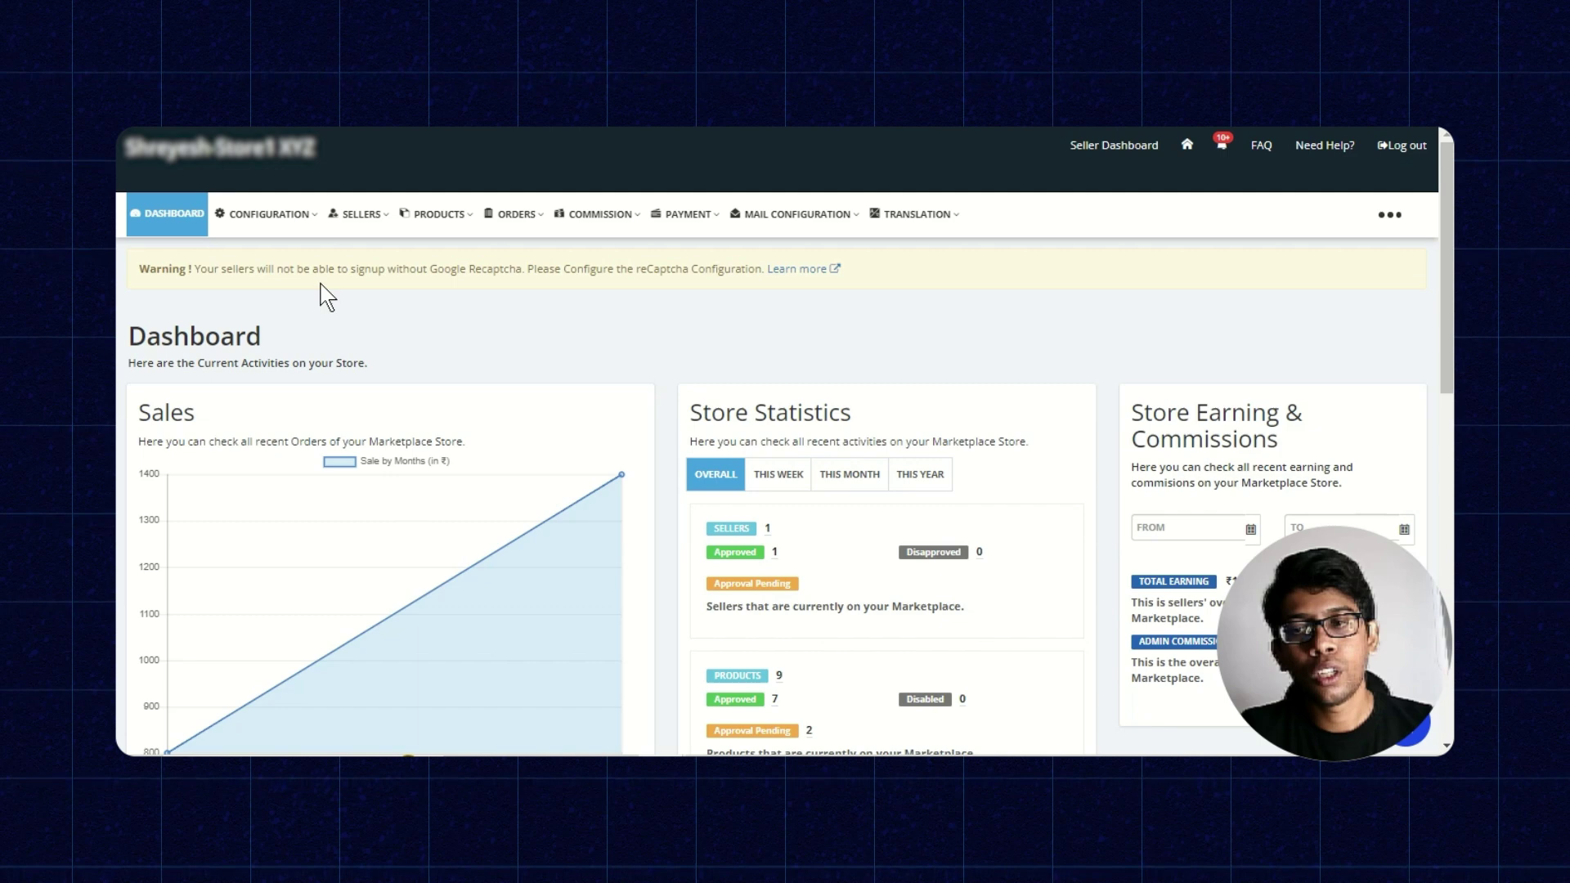
# Save subscription settings with Stripe payment, 1 notification day and Weekly/Daily/Monthly plans.
pyautogui.click(275, 227)
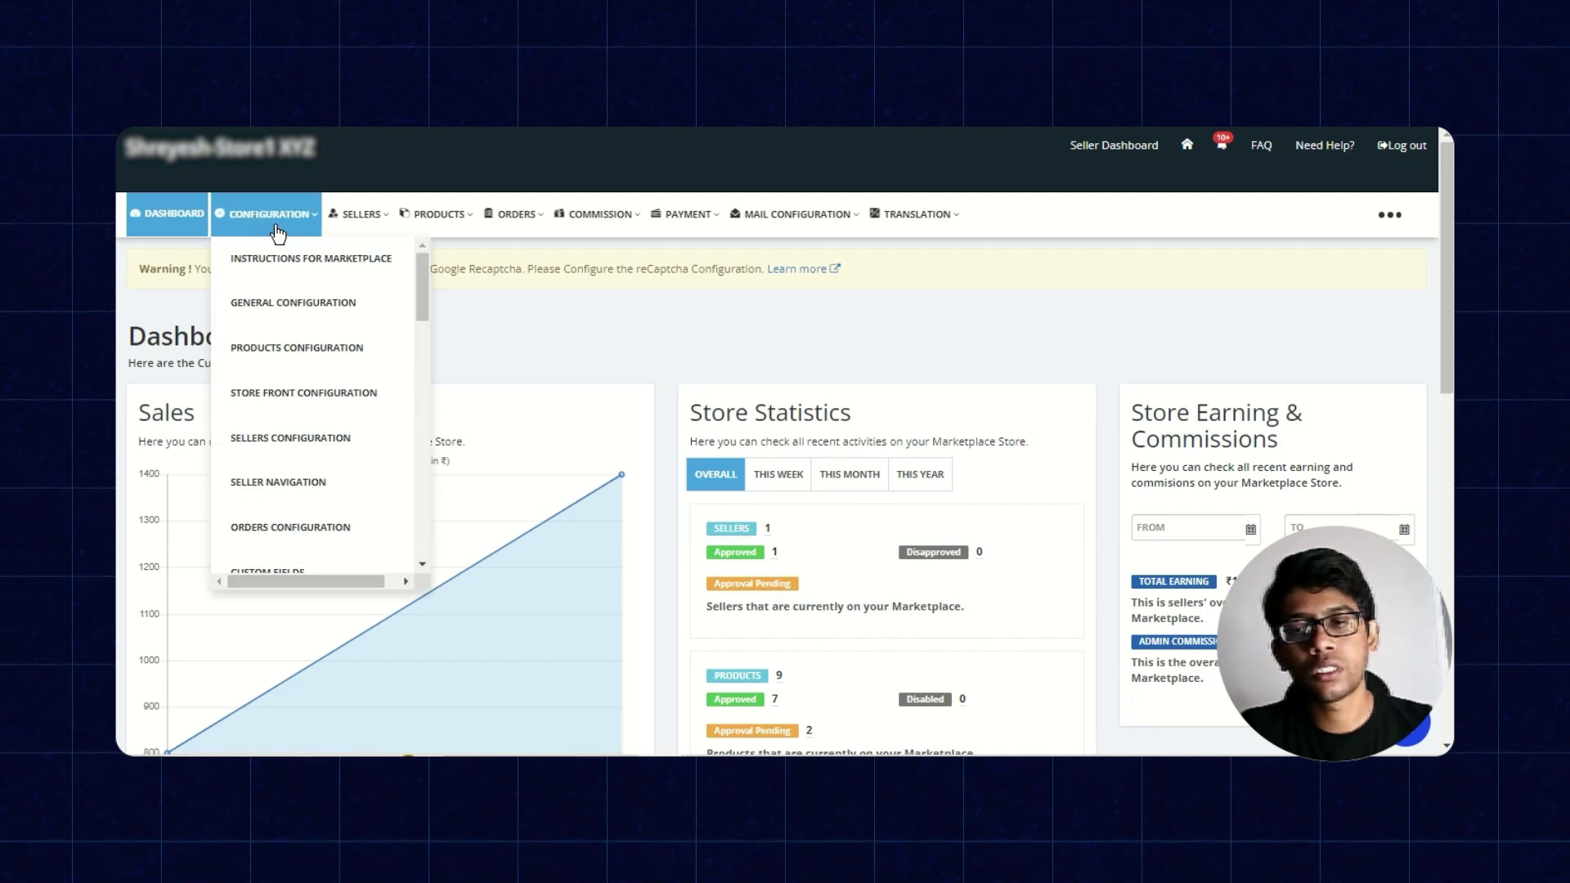
pyautogui.scroll(-3, 327, 351)
pyautogui.scroll(-10, 319, 402)
pyautogui.scroll(-2, 320, 402)
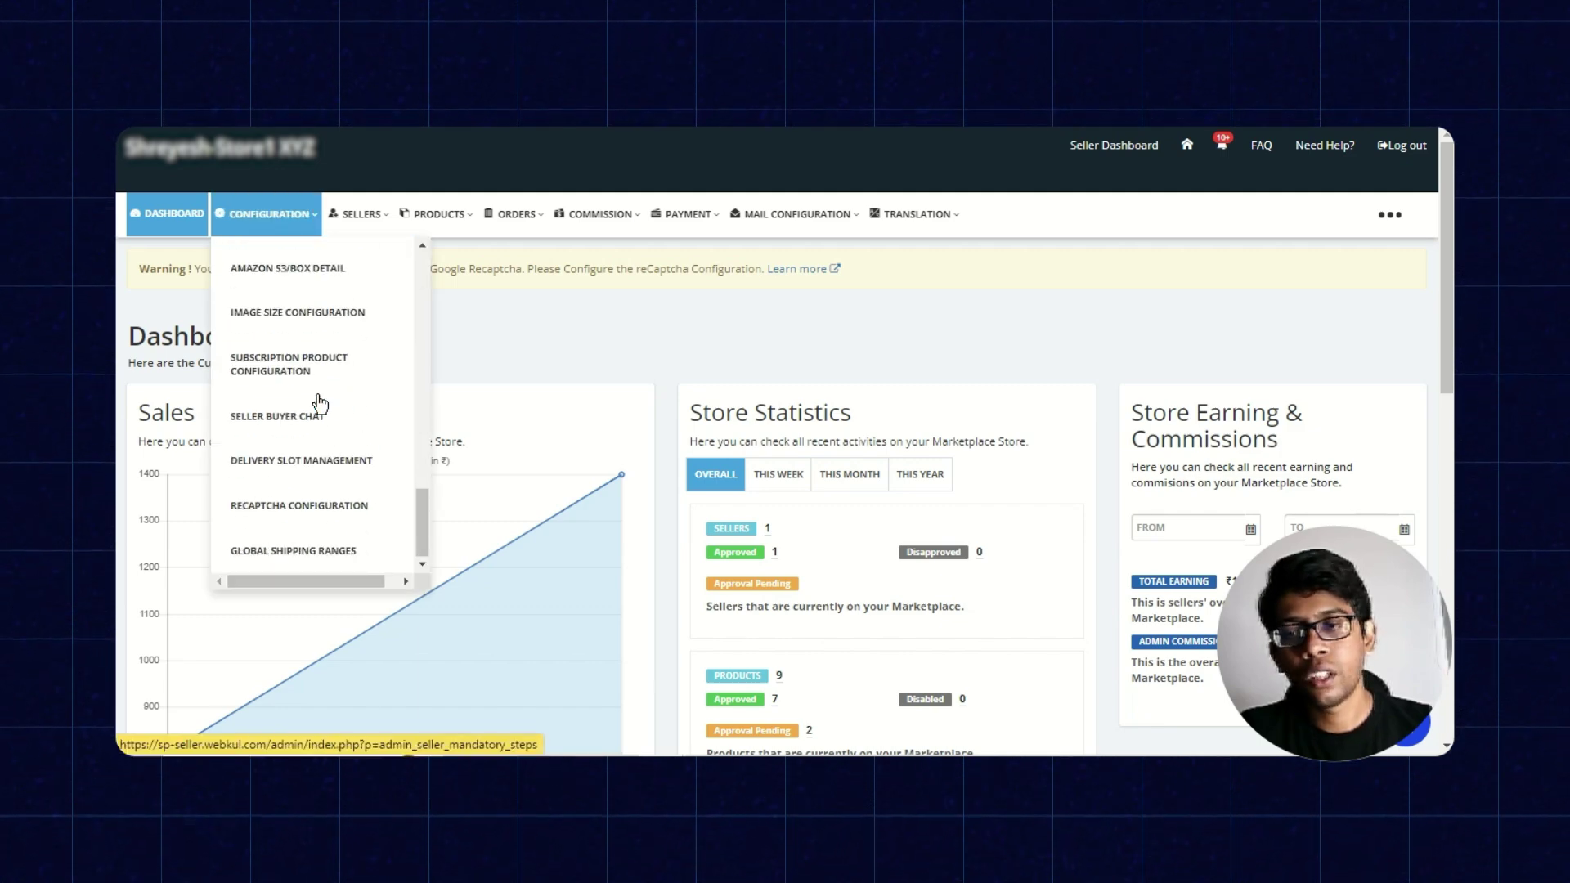
pyautogui.click(301, 369)
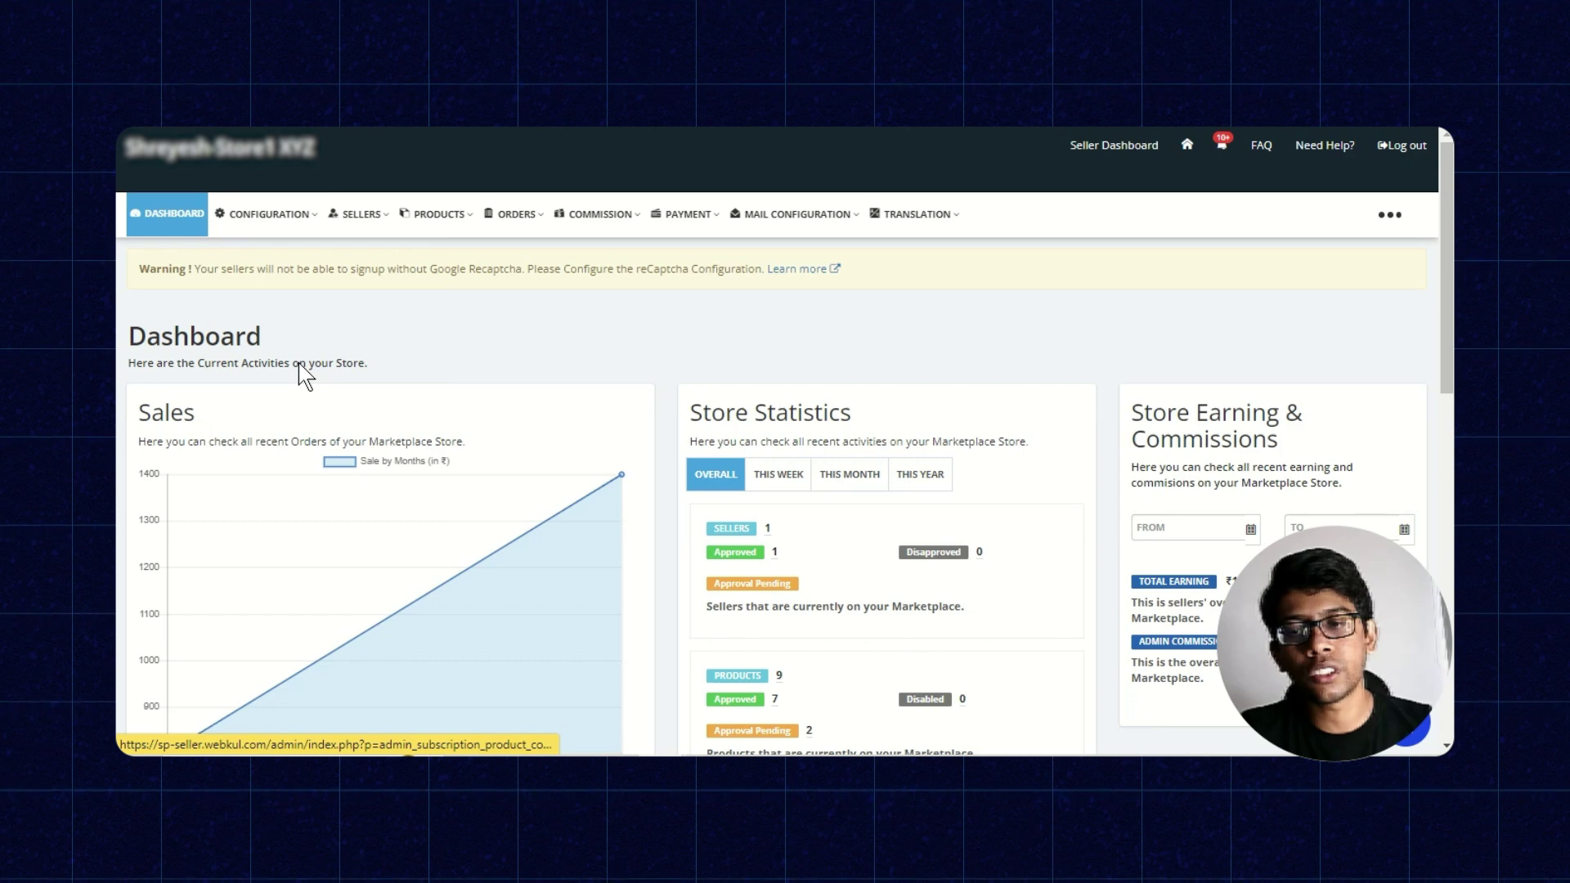
pyautogui.scroll(-2, 284, 427)
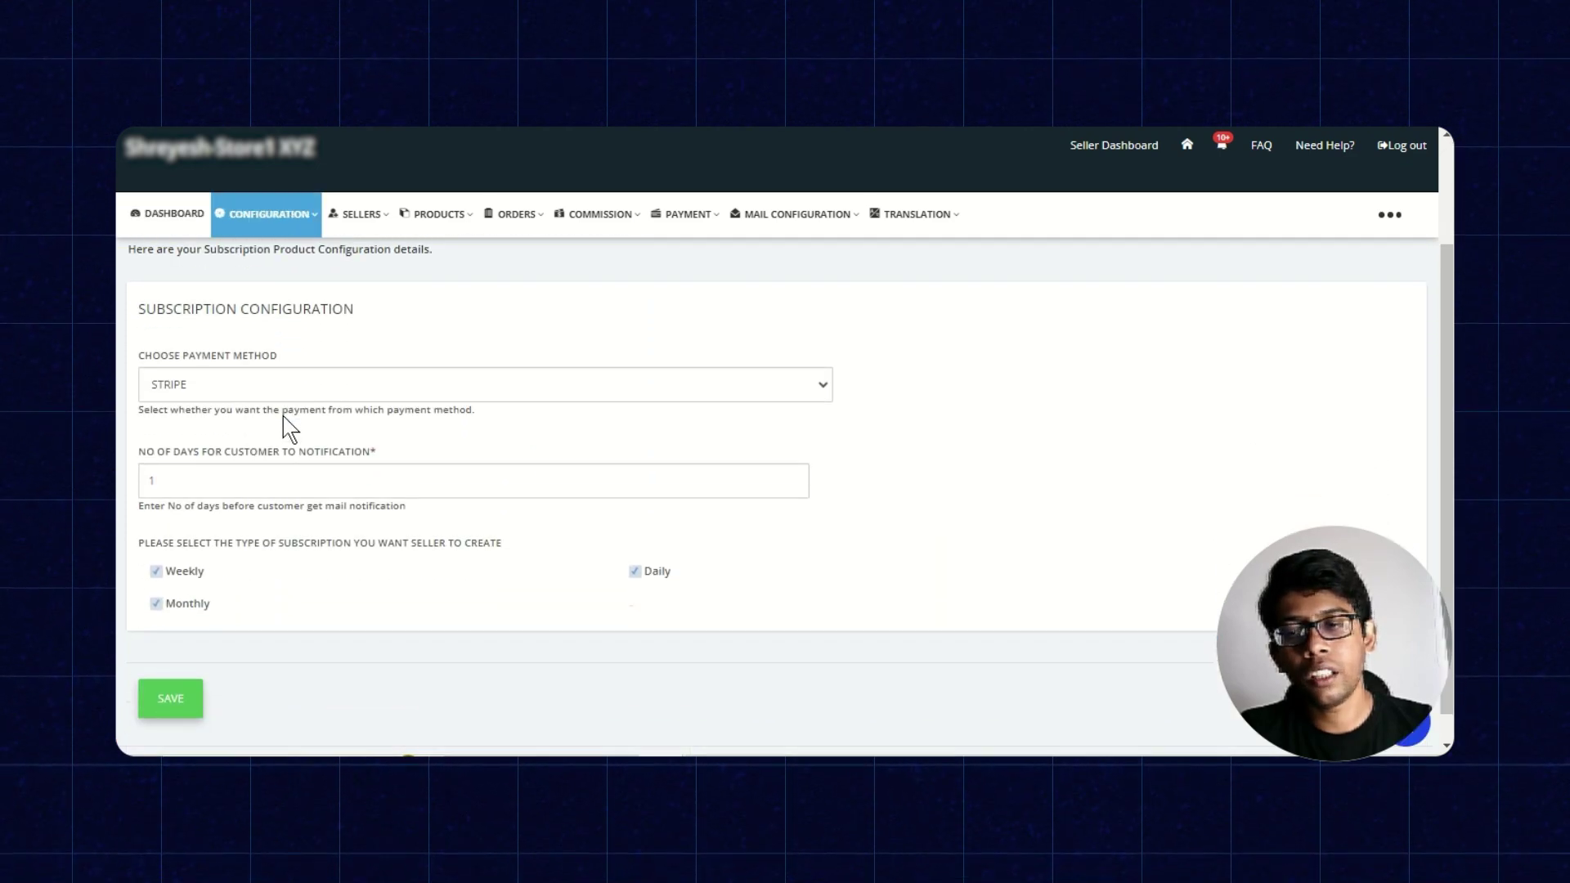
pyautogui.click(248, 356)
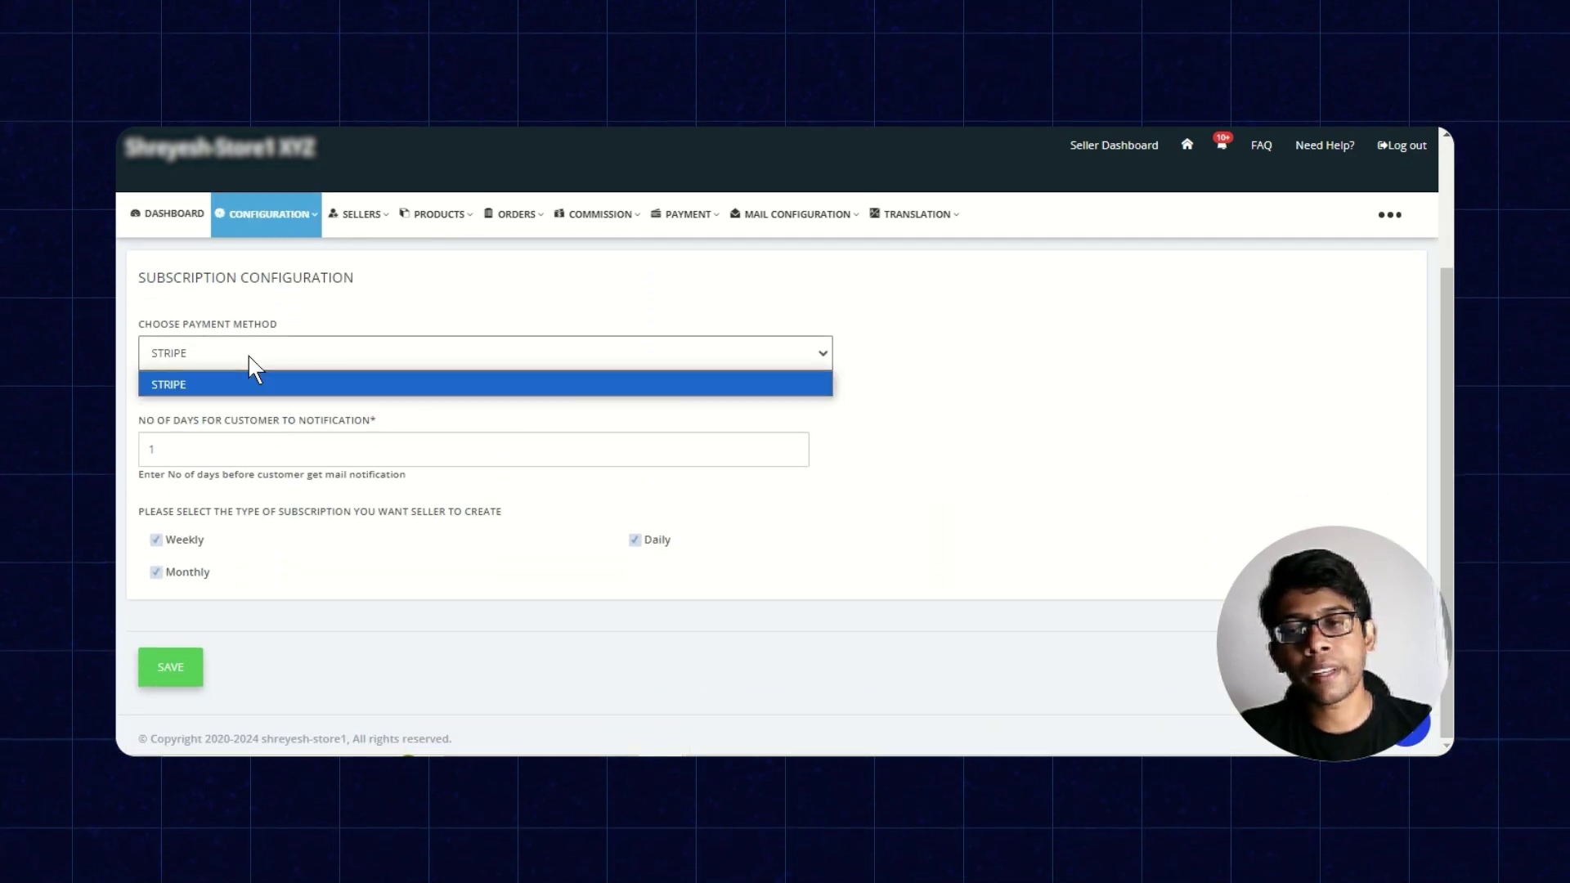
pyautogui.click(278, 311)
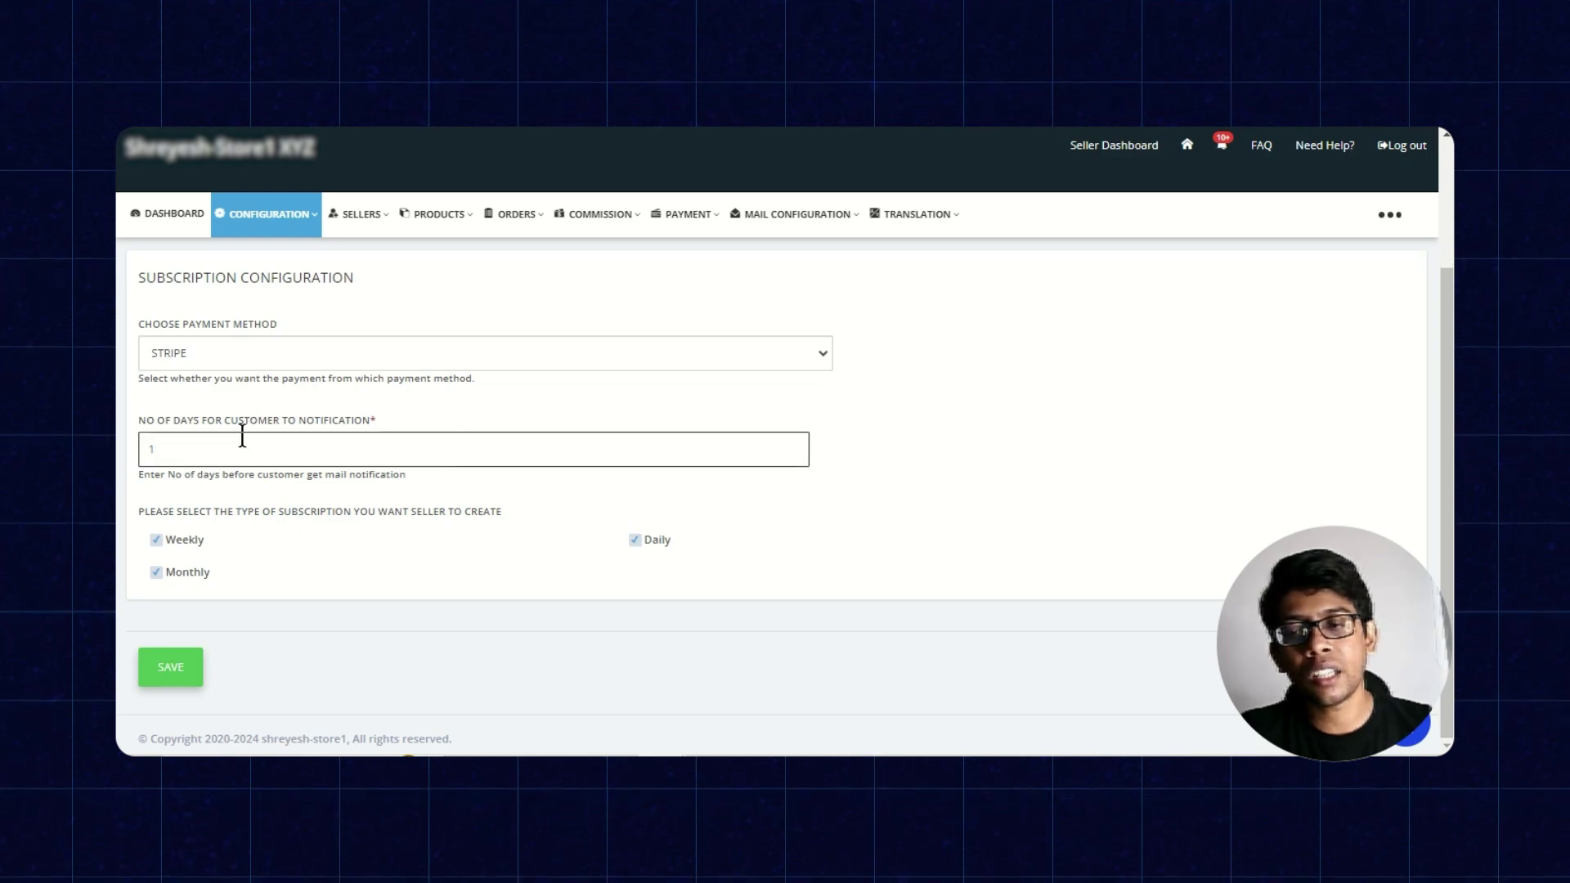
pyautogui.click(270, 425)
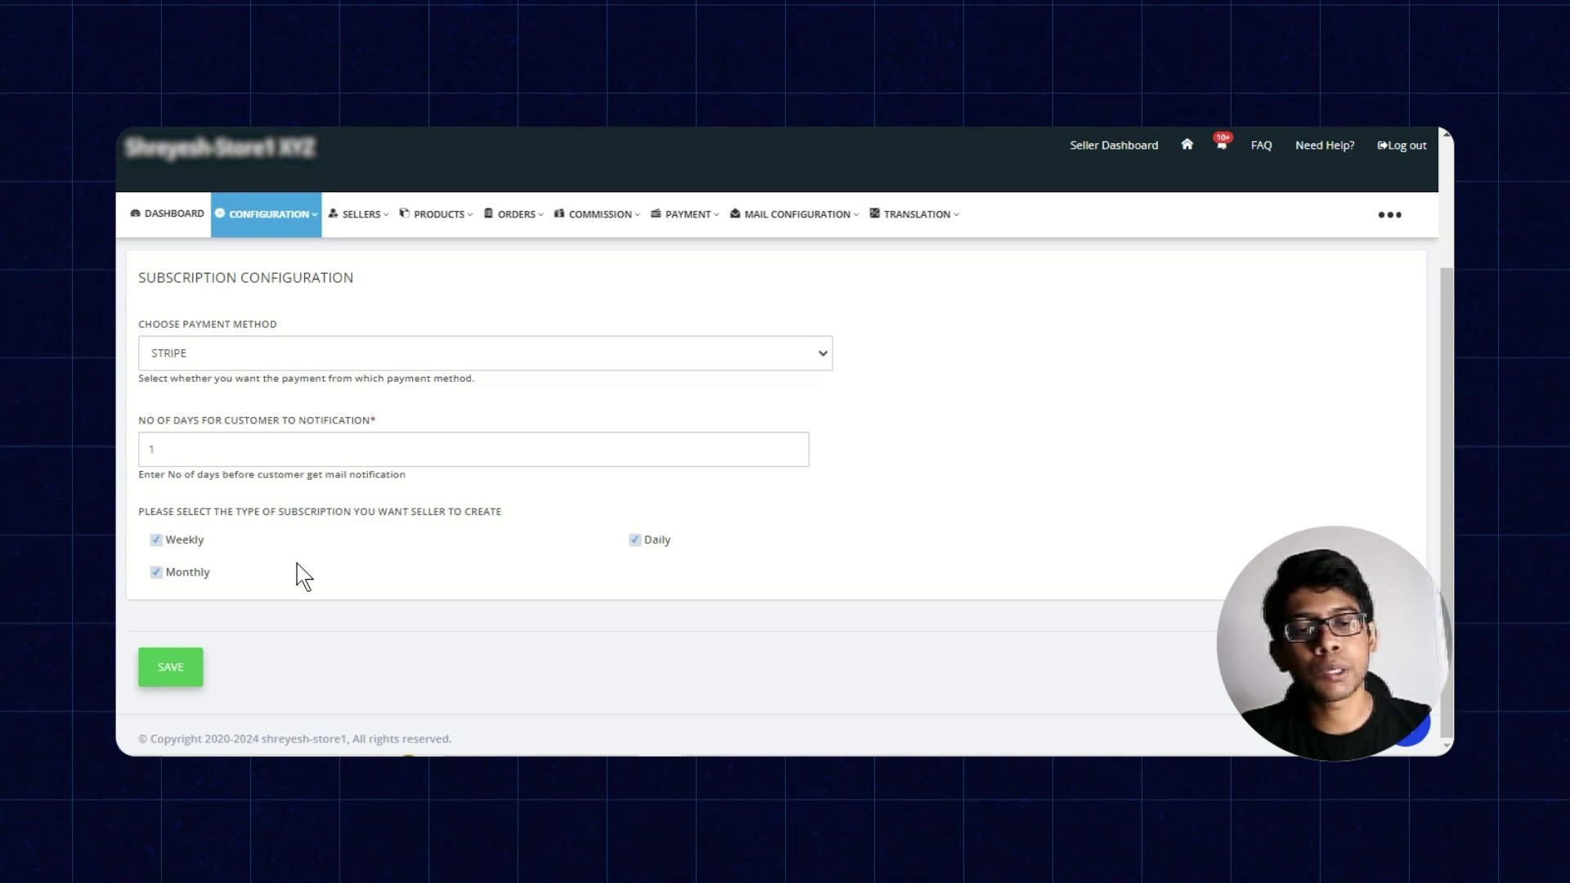
pyautogui.click(163, 687)
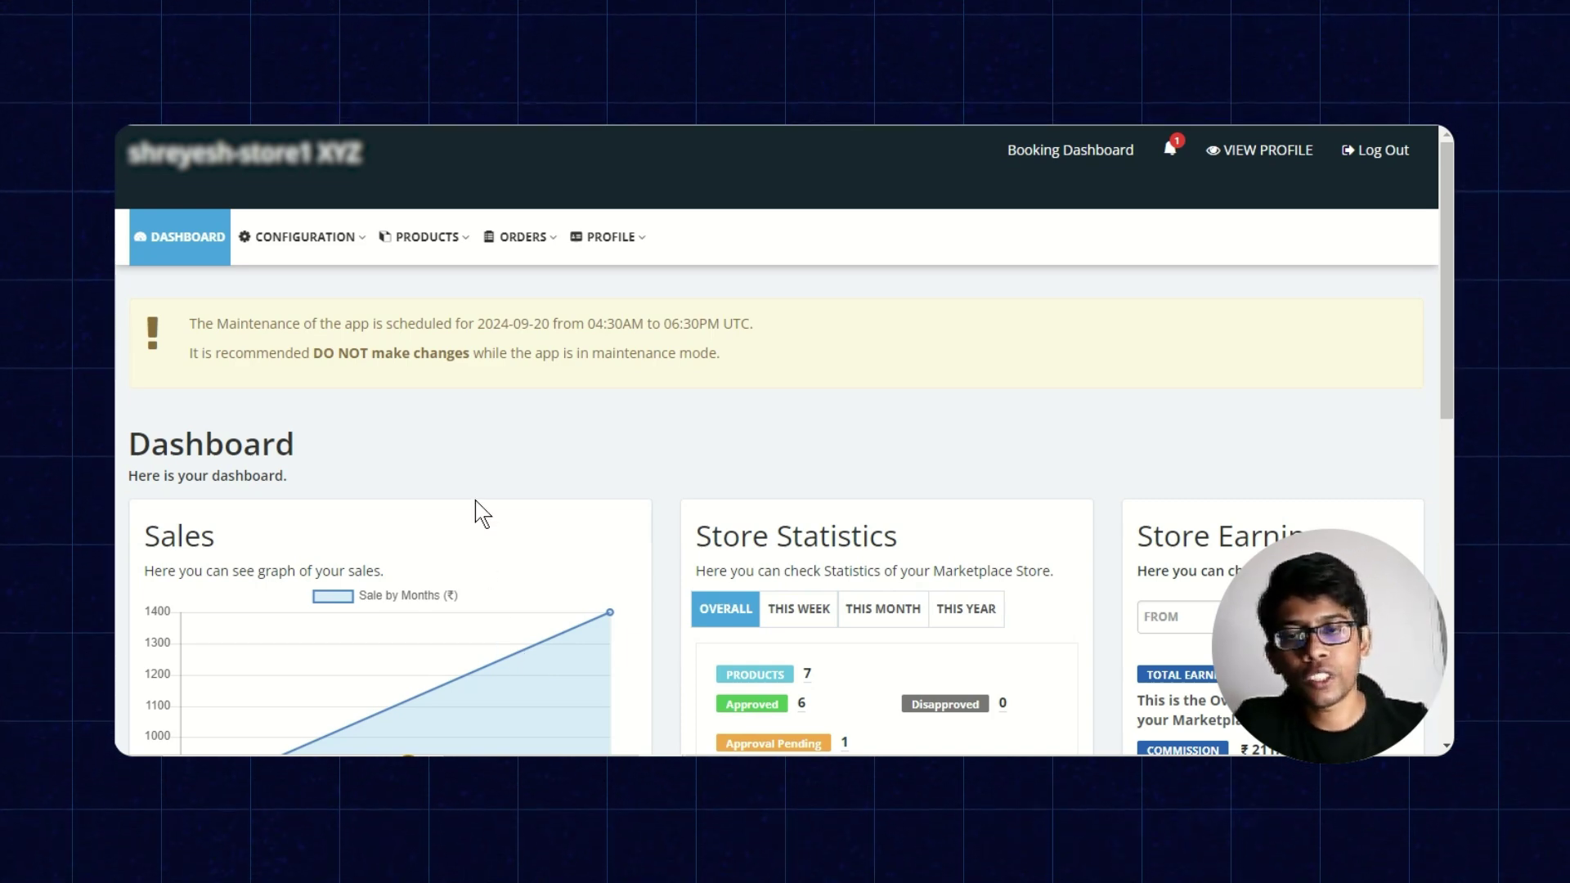
# Open the Coffee Pack product for editing from the seller's product listing.
pyautogui.click(436, 236)
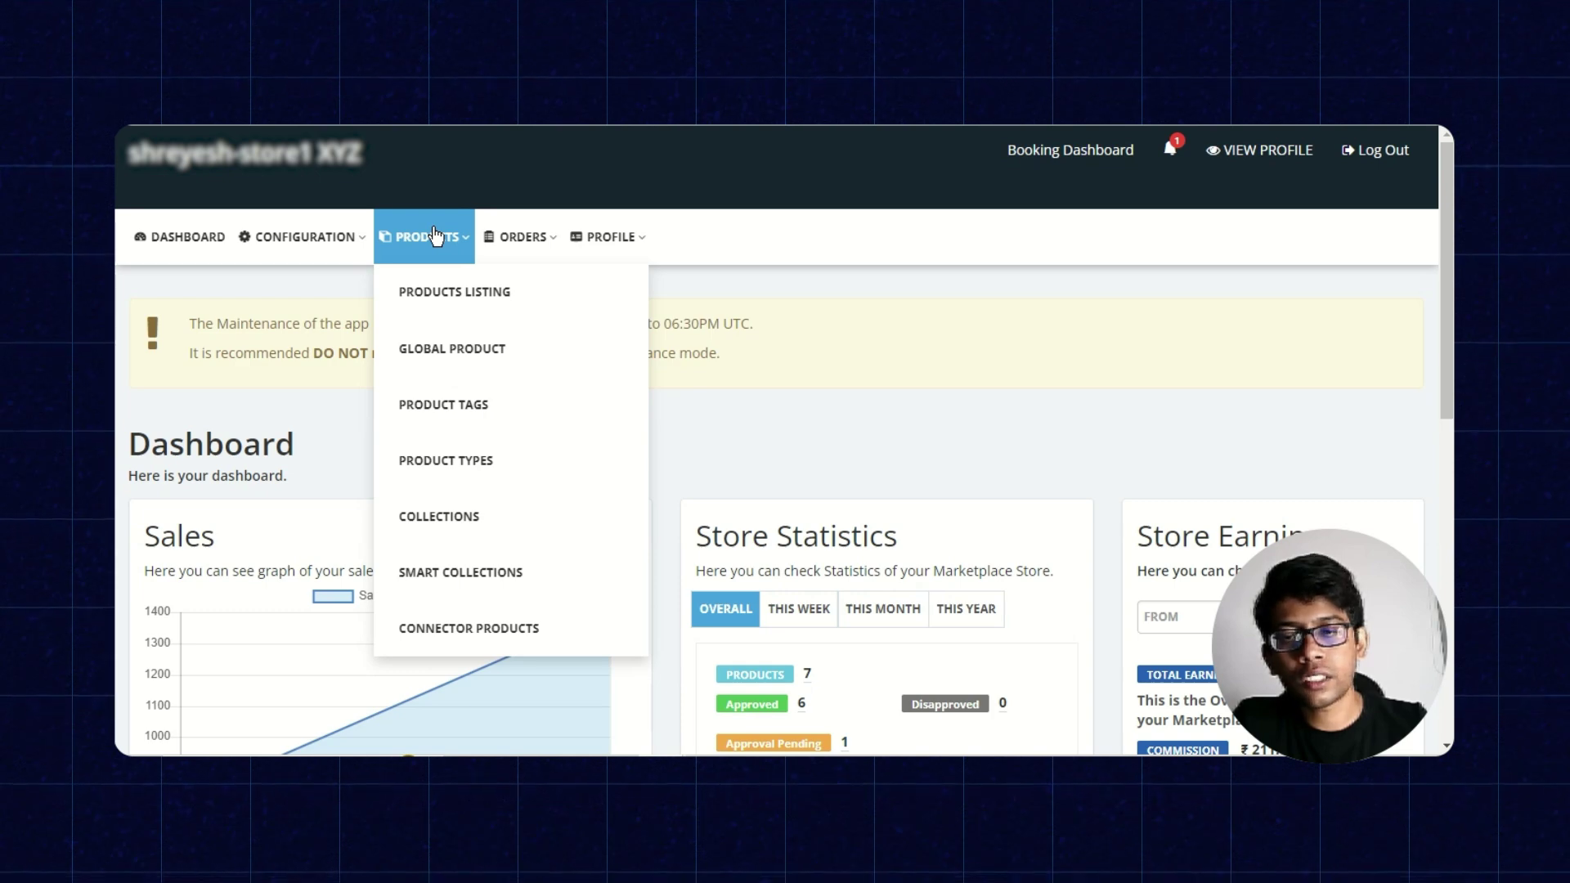
pyautogui.click(472, 294)
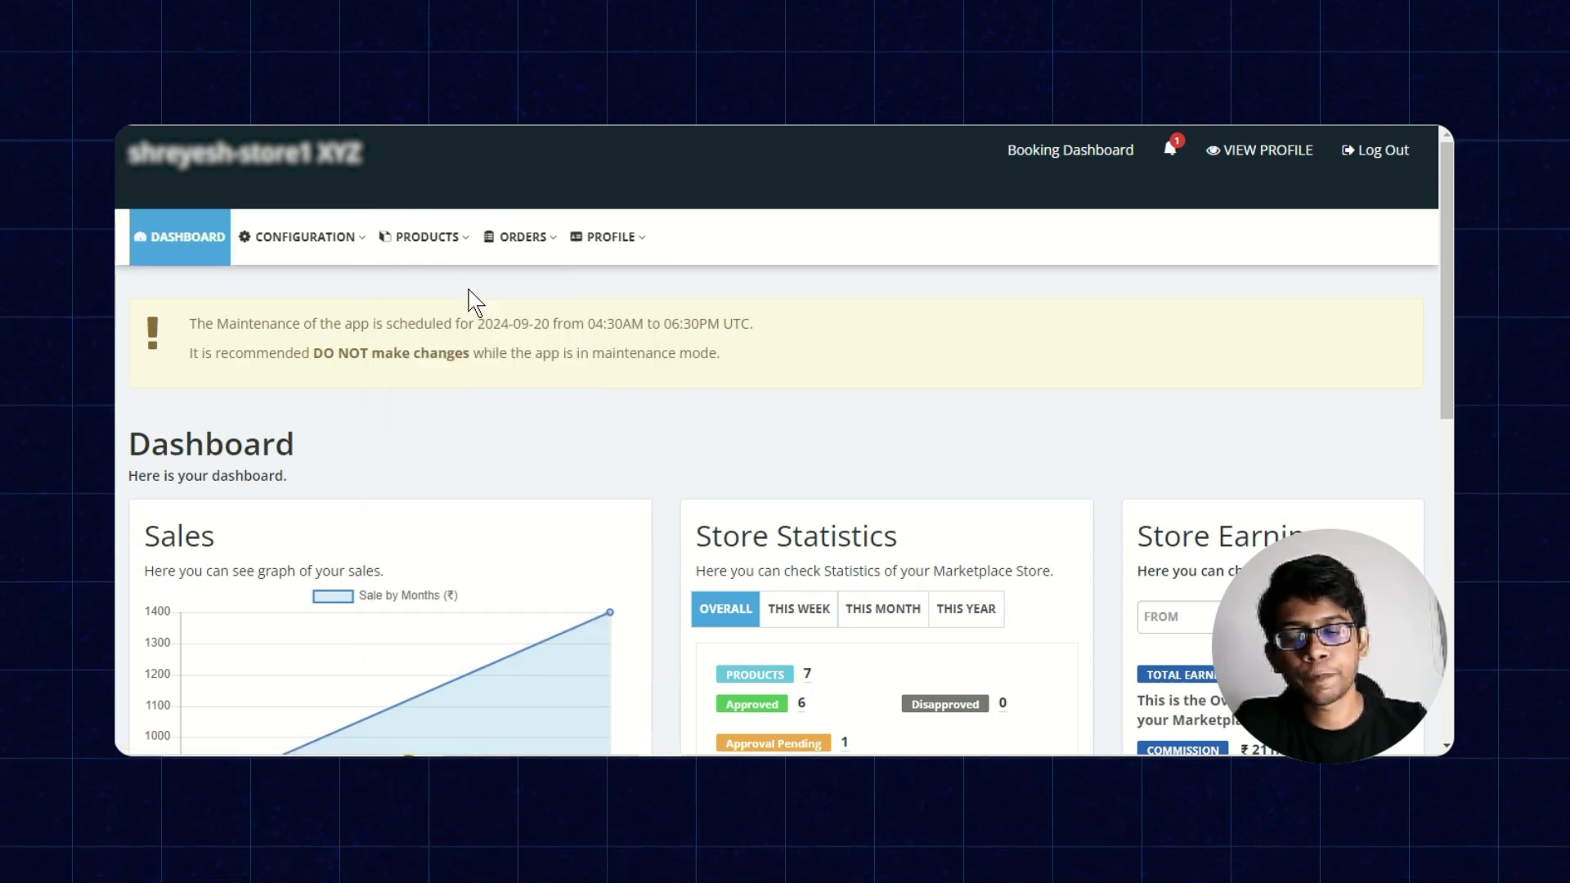
pyautogui.scroll(-2, 491, 375)
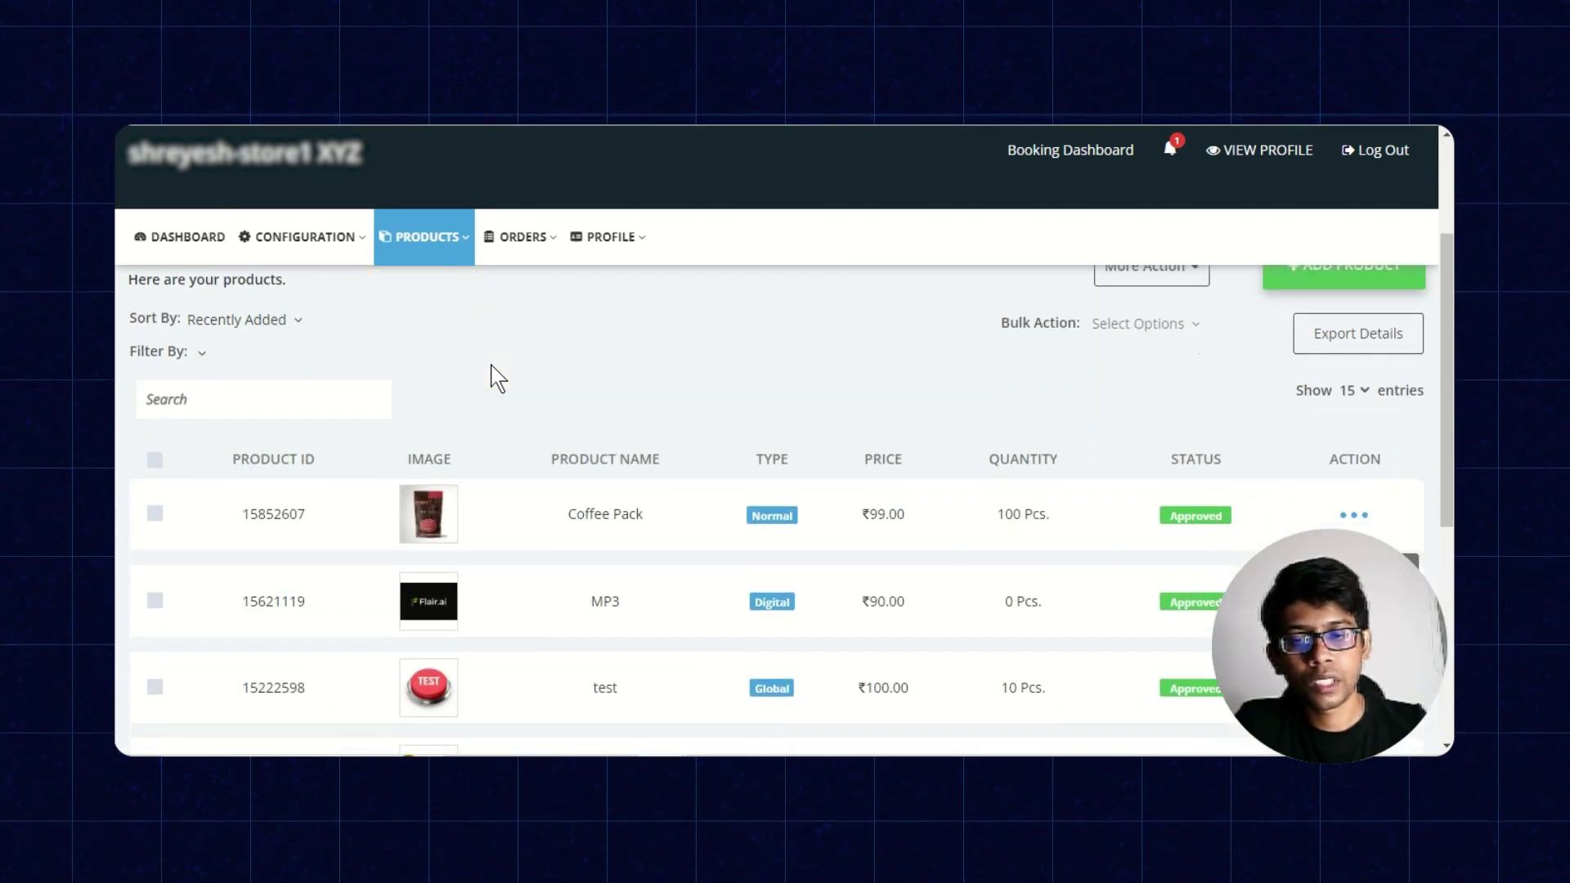
pyautogui.scroll(-1, 512, 389)
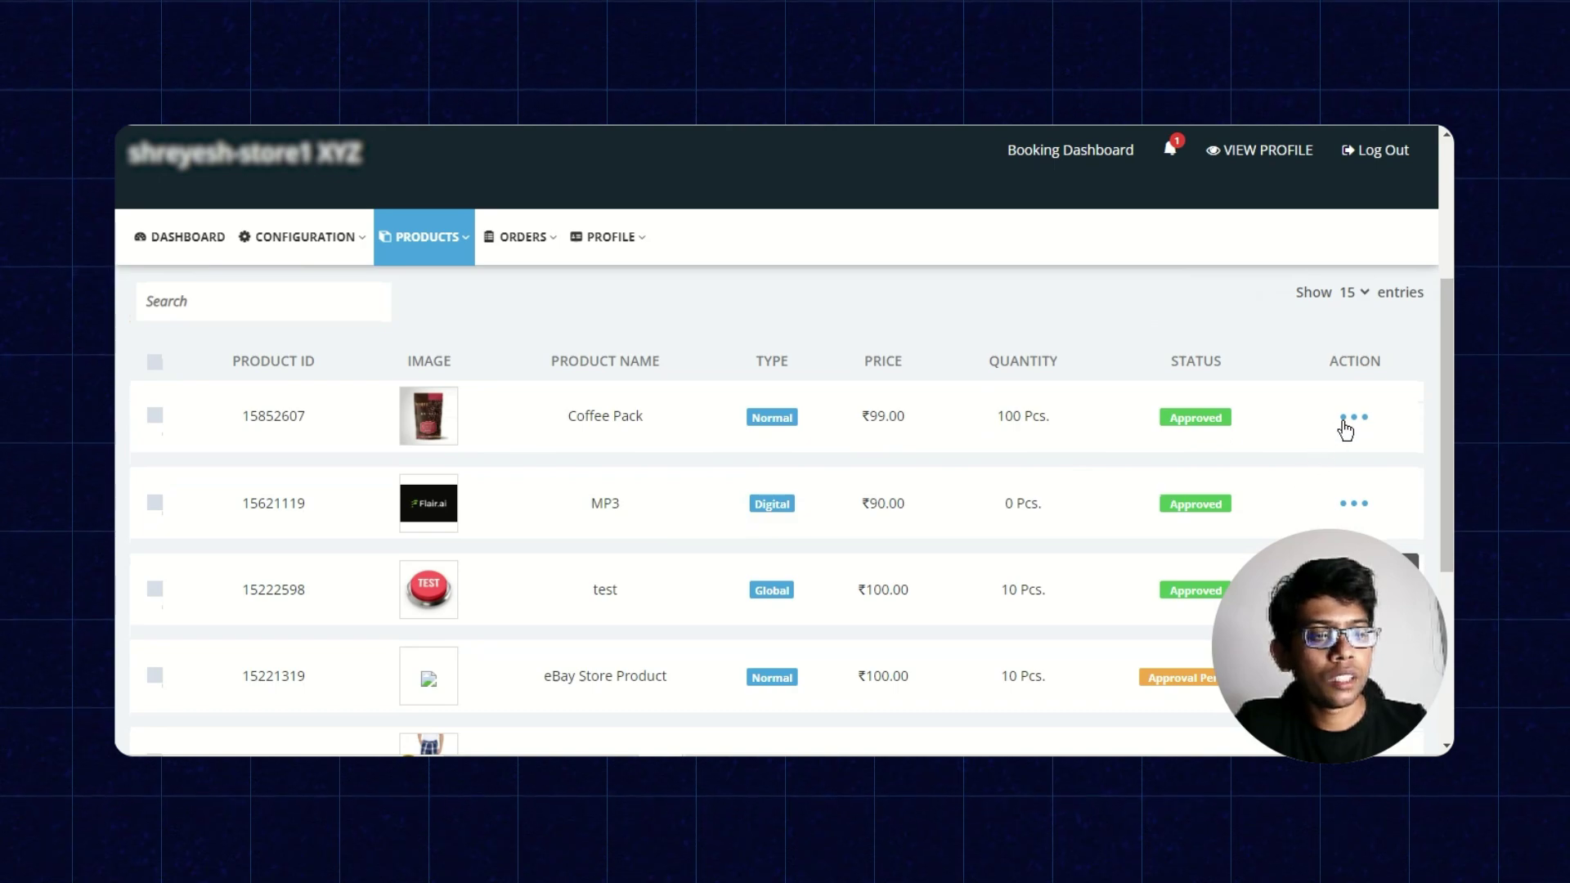
pyautogui.click(1345, 429)
pyautogui.click(1344, 458)
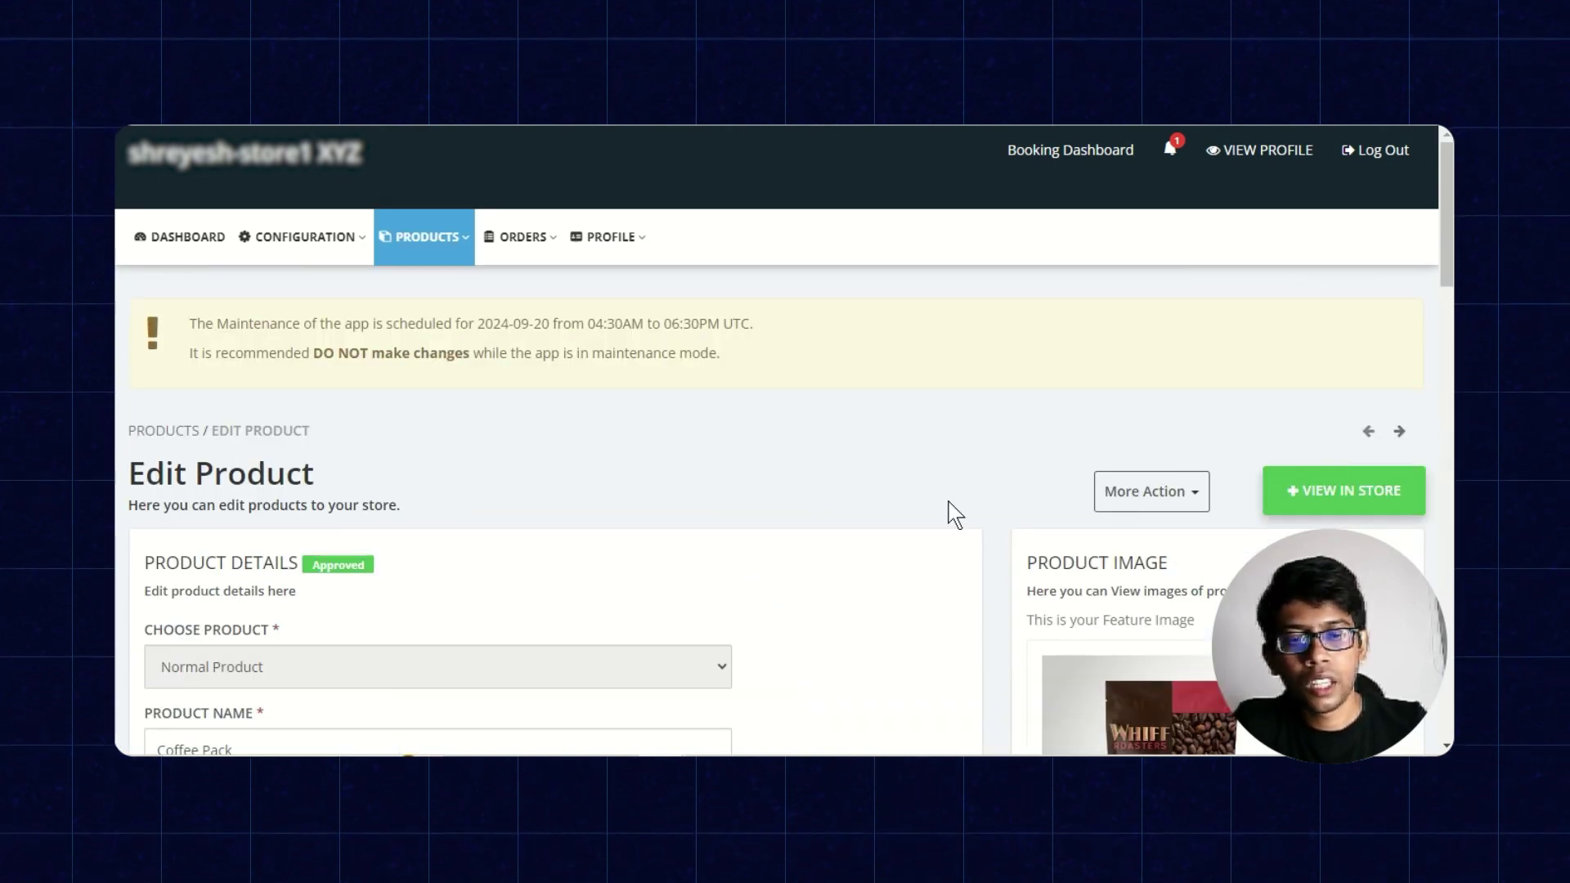
# Edit the Default Title variant from the Variant Details section.
pyautogui.scroll(-4, 955, 515)
pyautogui.scroll(-5, 955, 515)
pyautogui.scroll(-3, 955, 515)
pyautogui.scroll(-2, 955, 515)
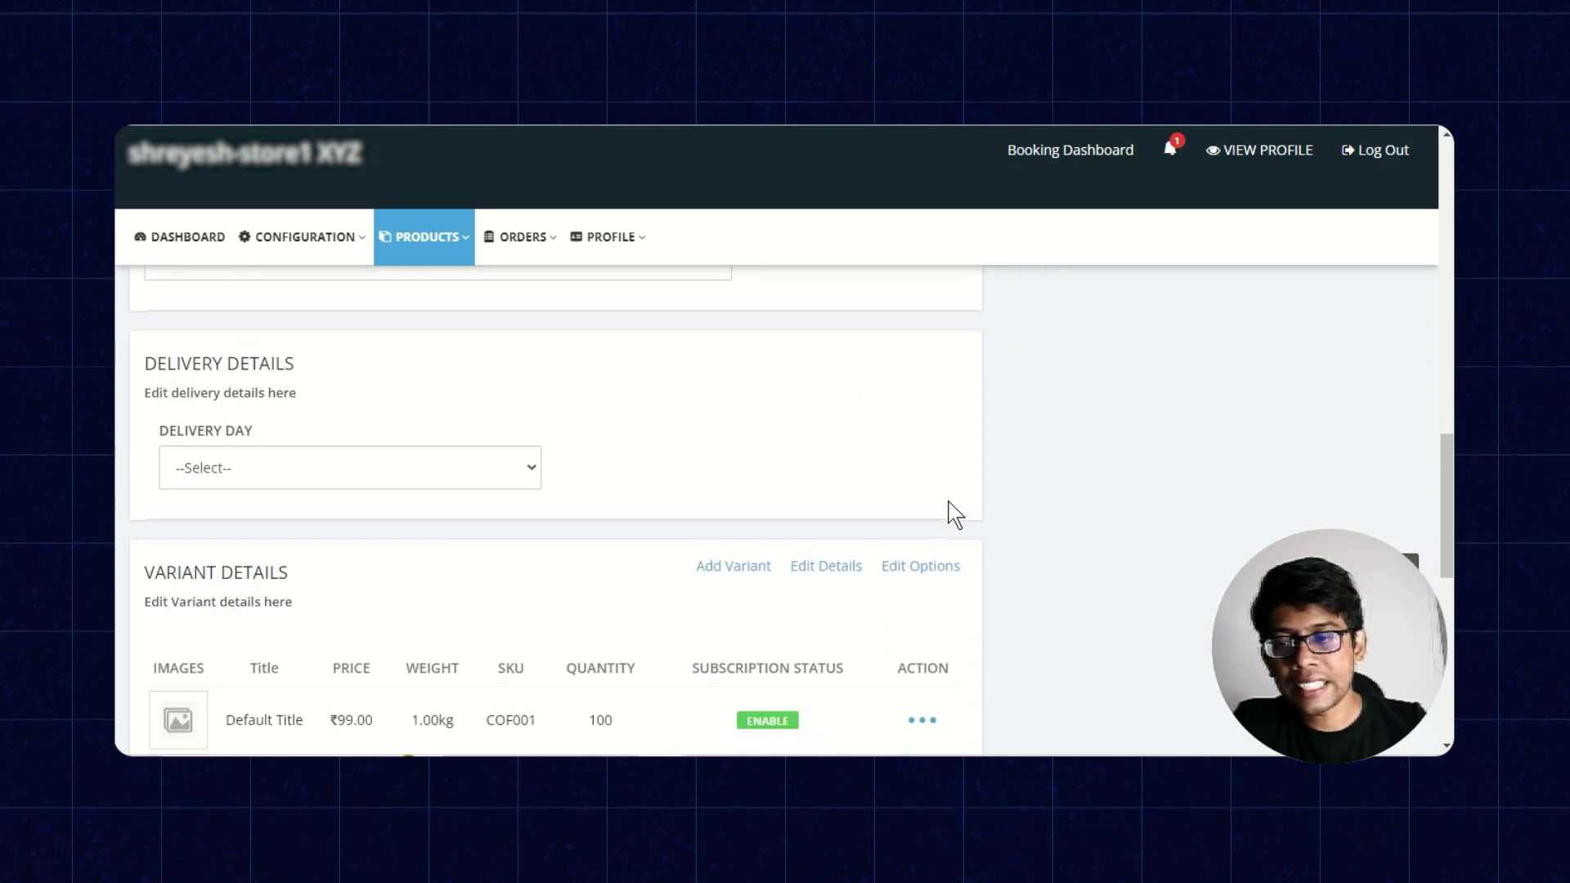
pyautogui.scroll(-3, 953, 514)
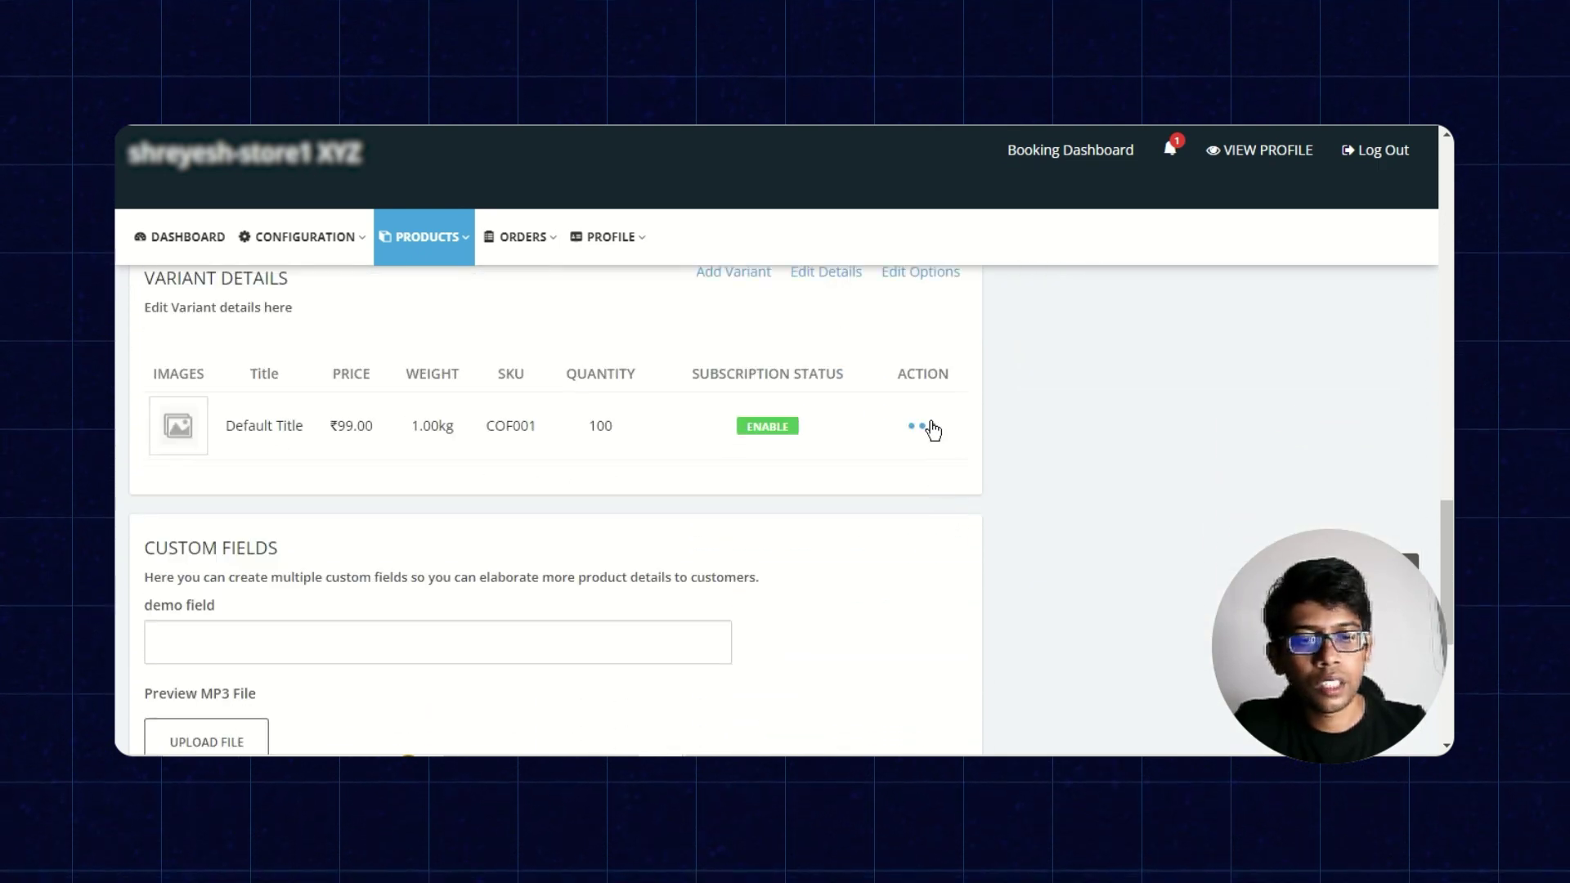
pyautogui.click(931, 427)
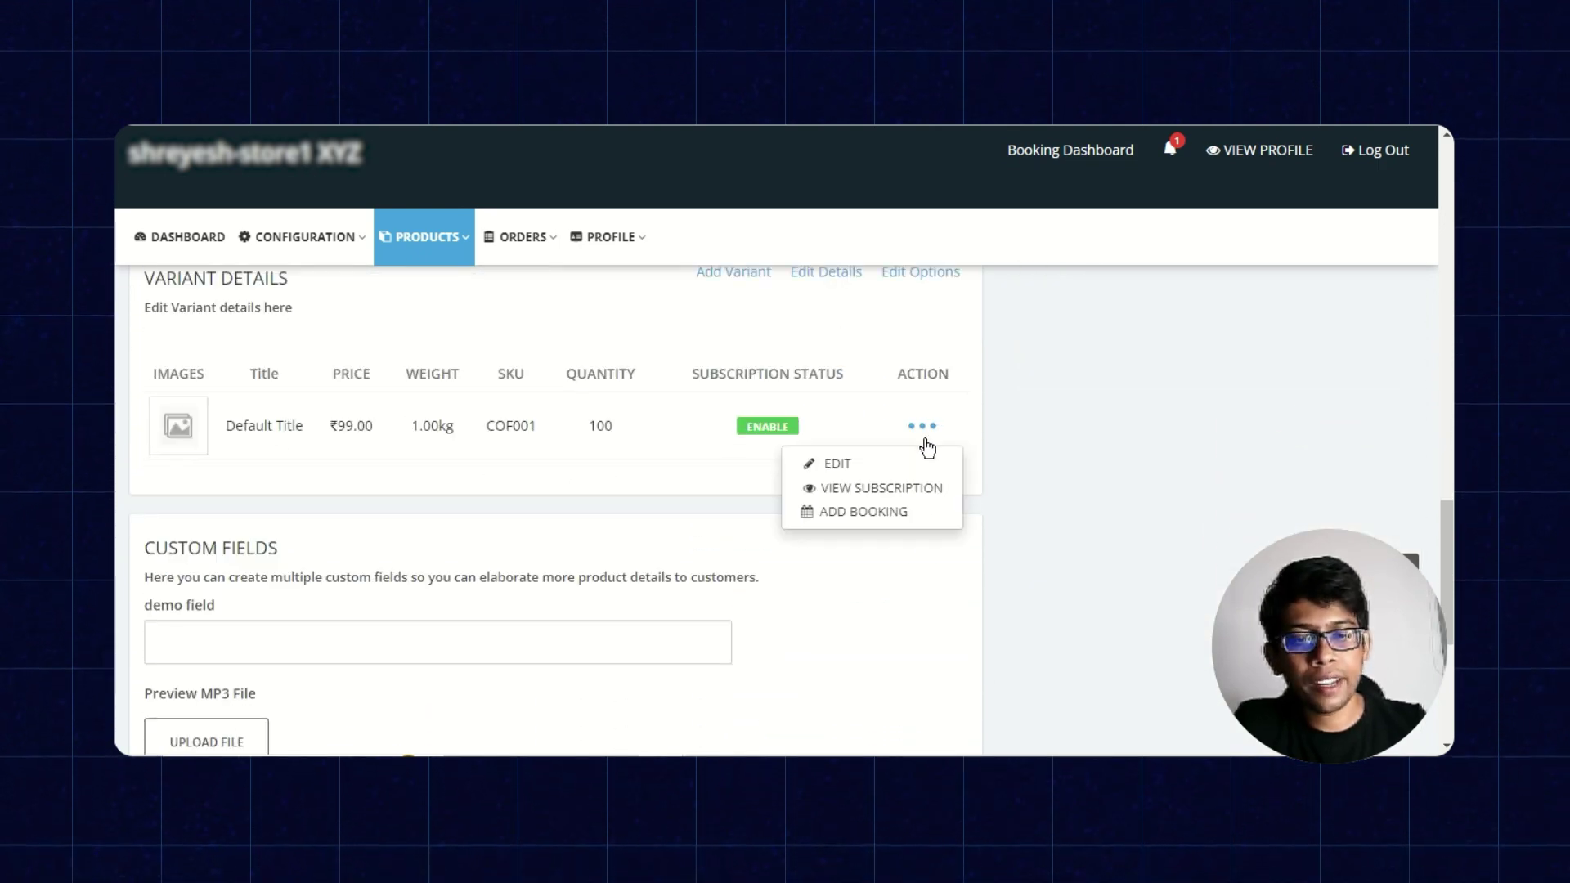
pyautogui.click(926, 462)
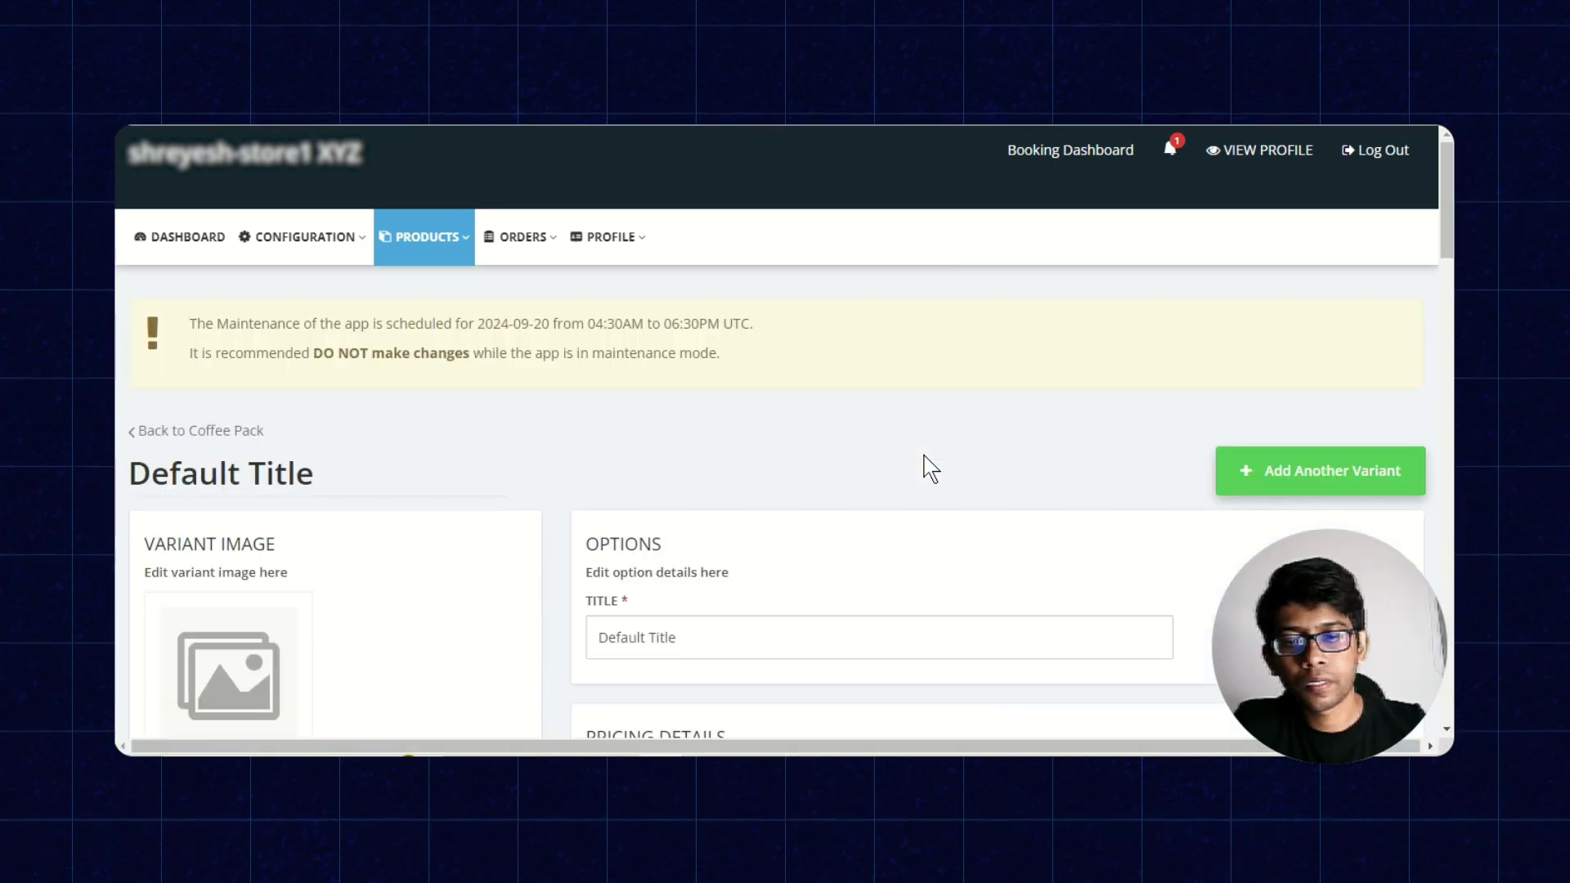
# Toggle the variant's subscription integration off and back on.
pyautogui.scroll(-3, 931, 470)
pyautogui.scroll(-3, 931, 469)
pyautogui.scroll(-2, 931, 469)
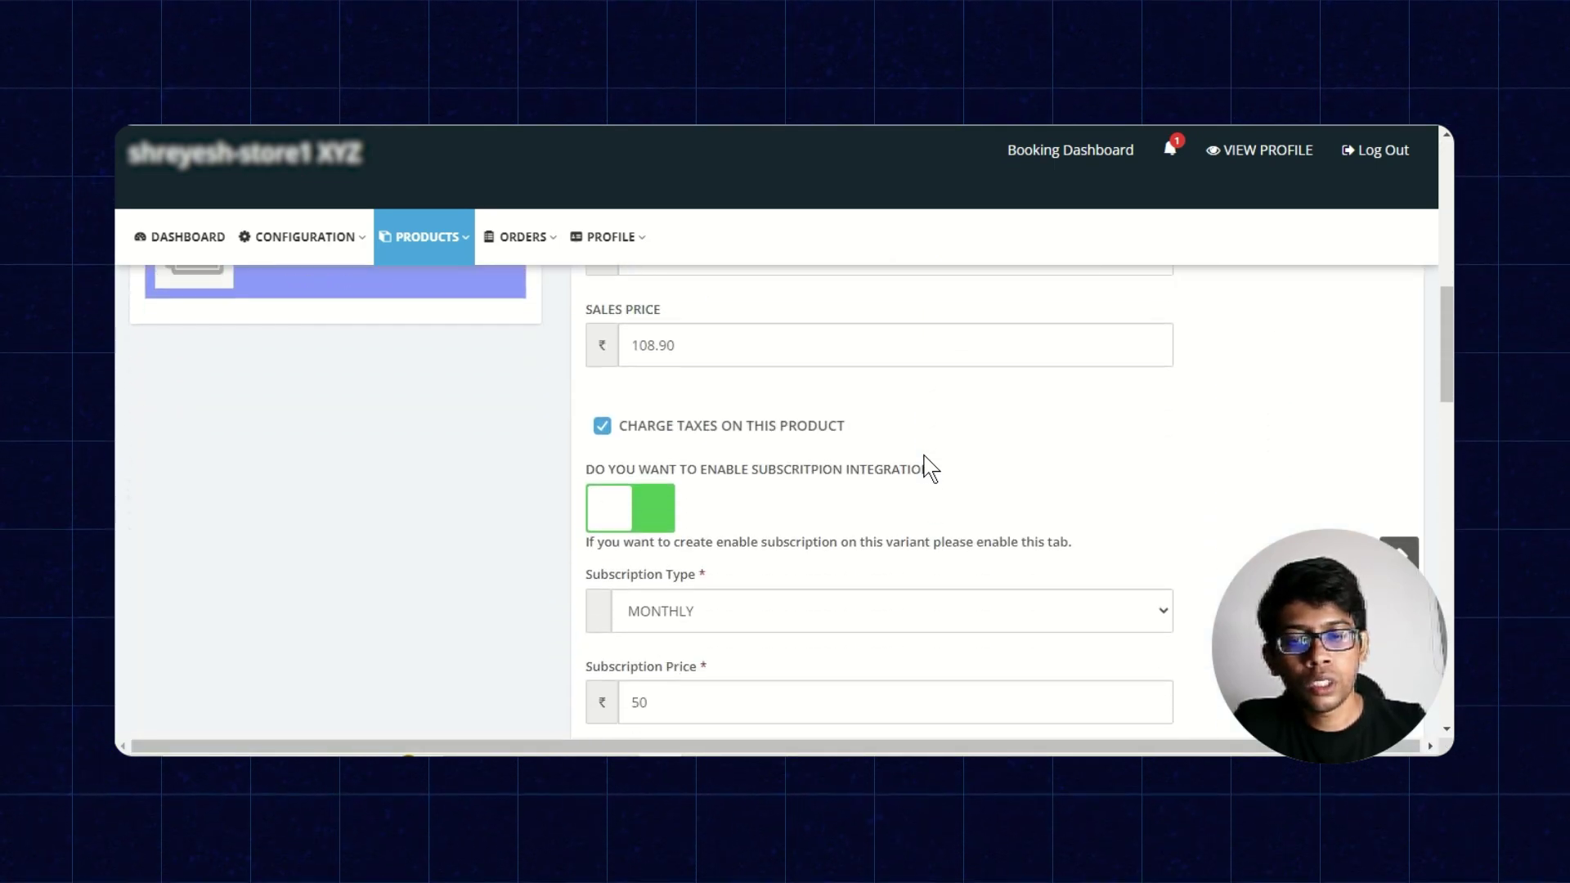
pyautogui.scroll(-2, 932, 469)
pyautogui.scroll(-1, 931, 469)
pyautogui.scroll(1, 931, 469)
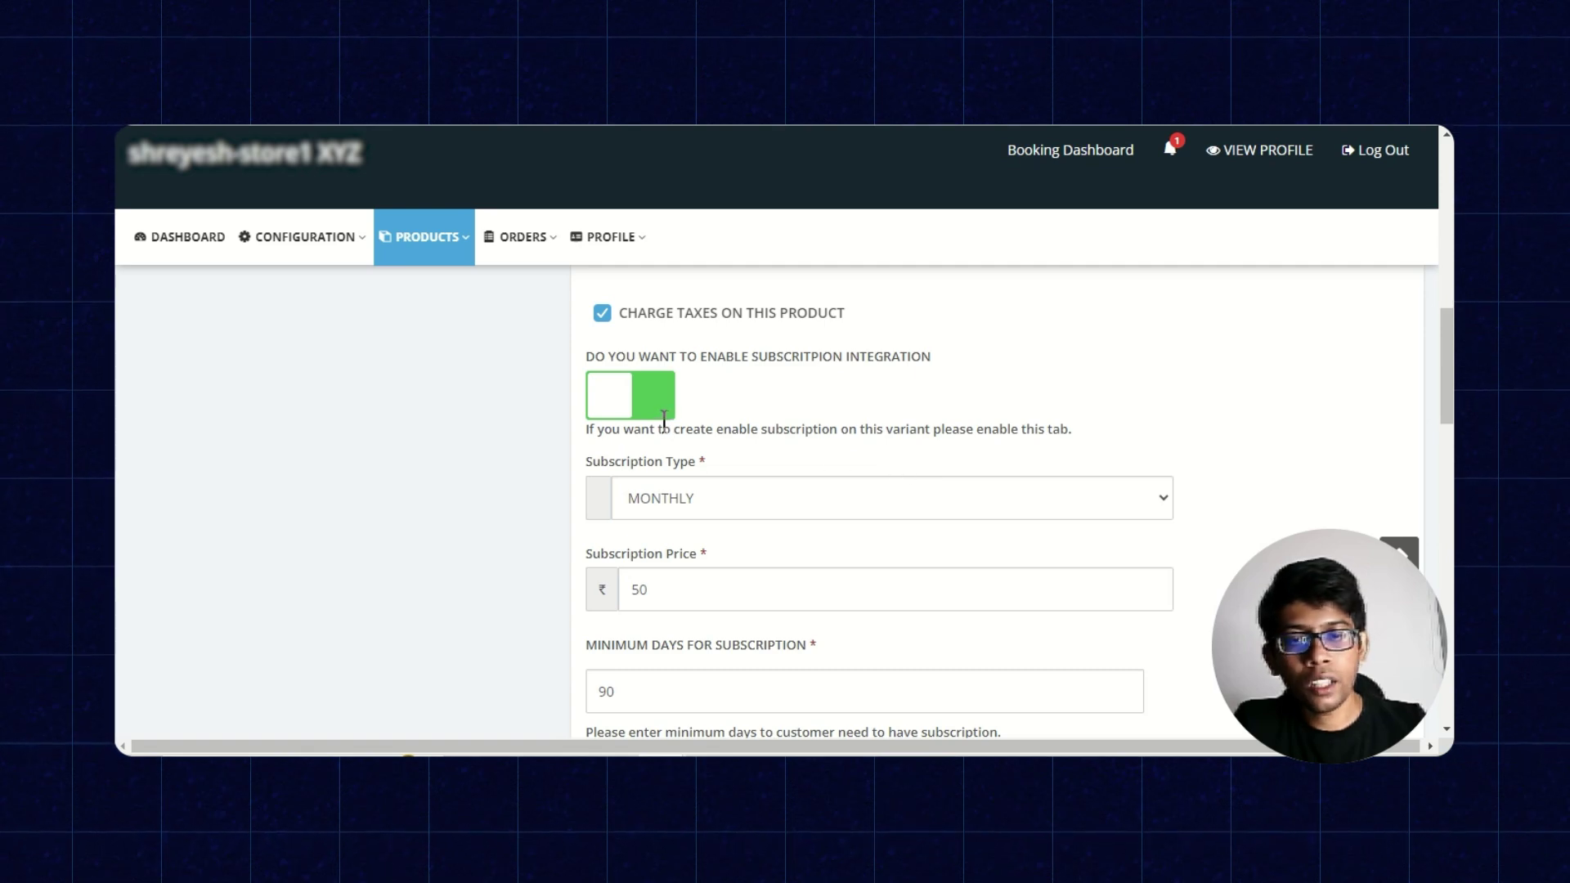
pyautogui.click(651, 404)
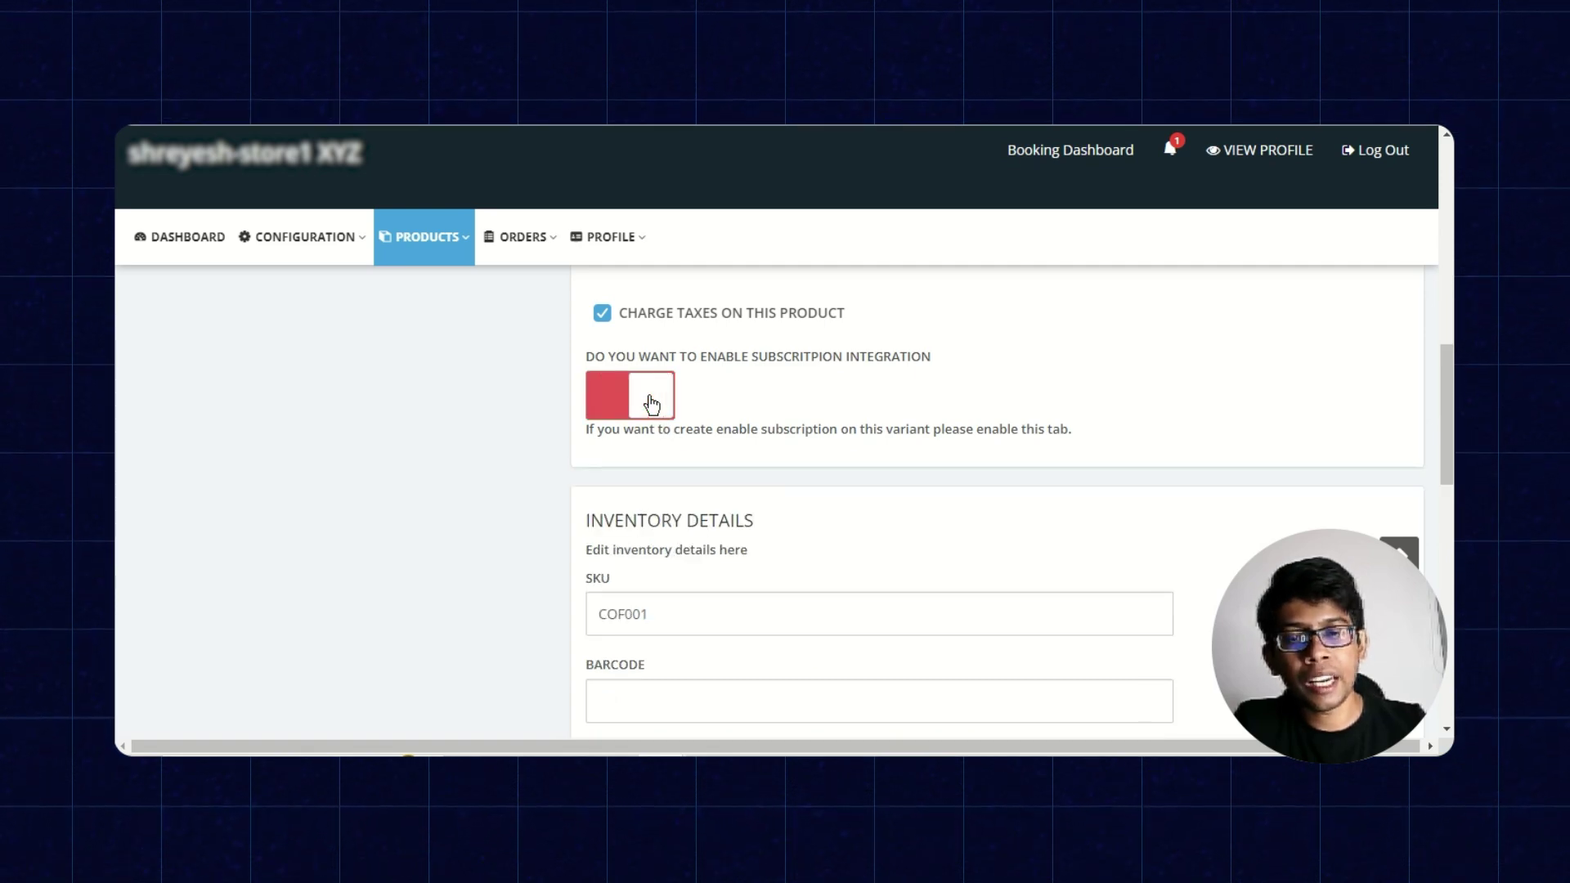
pyautogui.click(652, 404)
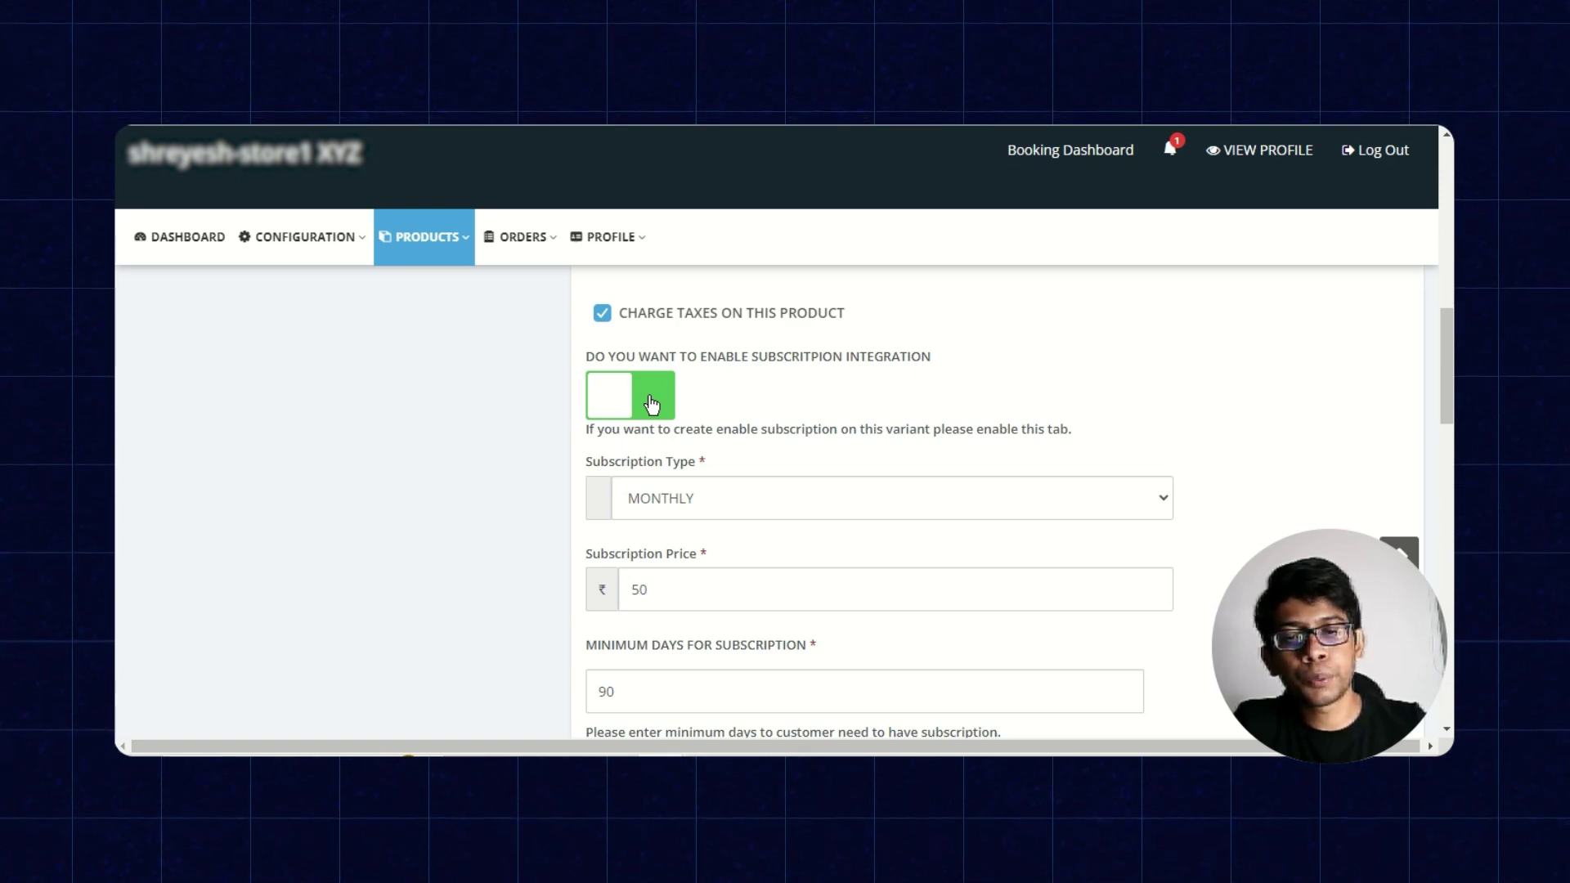
# Keep the subscription type Monthly with ₹50 price and 90–180 day limits.
pyautogui.scroll(-1, 652, 404)
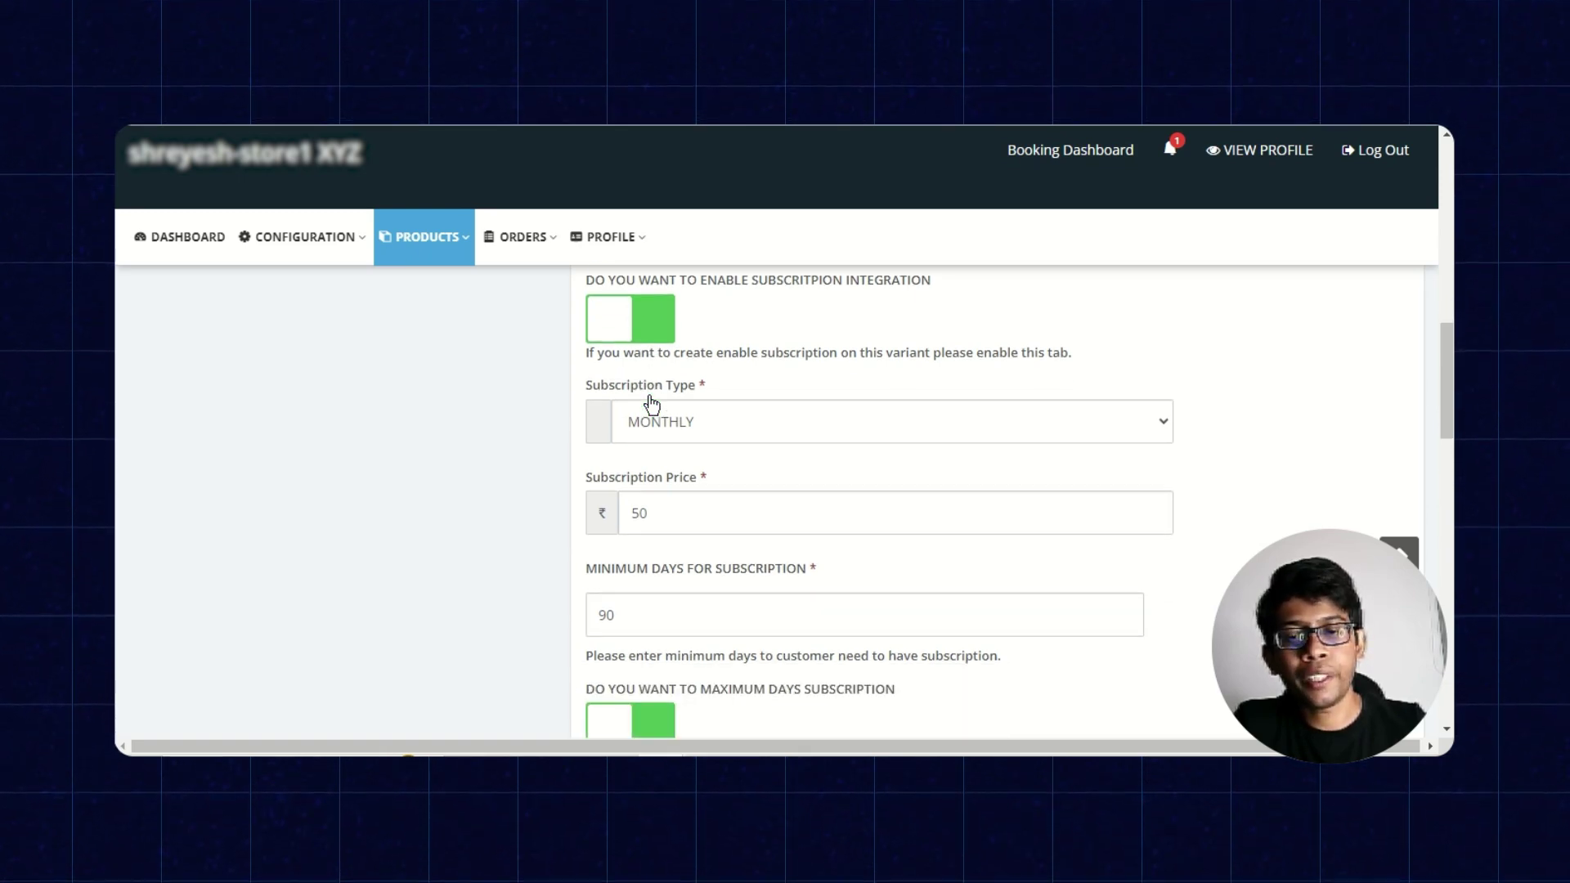
pyautogui.click(651, 402)
pyautogui.click(652, 402)
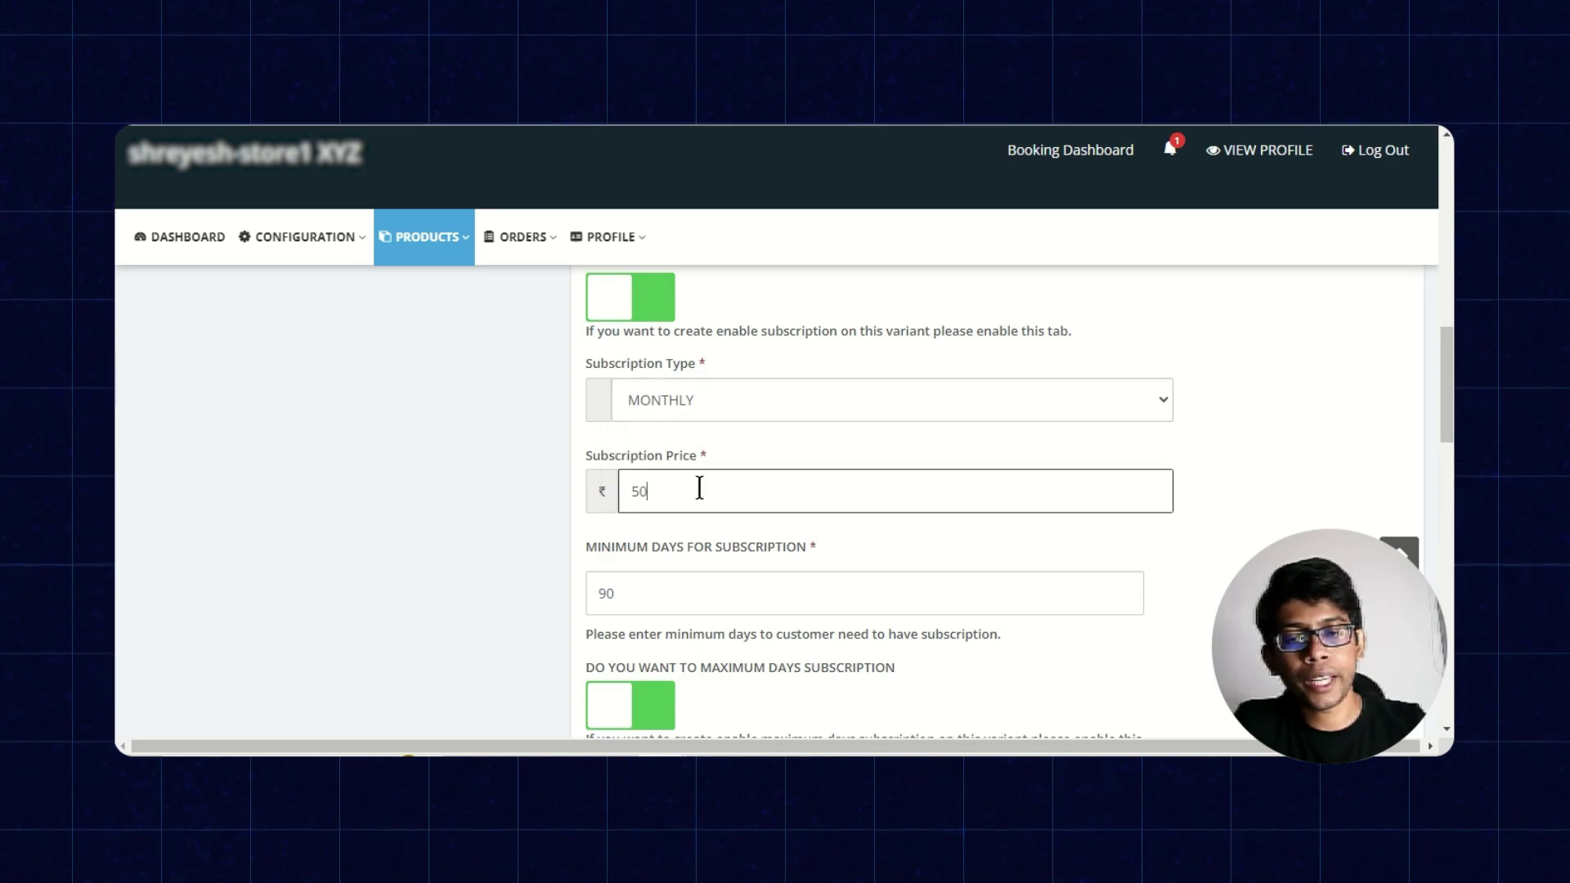
pyautogui.scroll(-1, 699, 488)
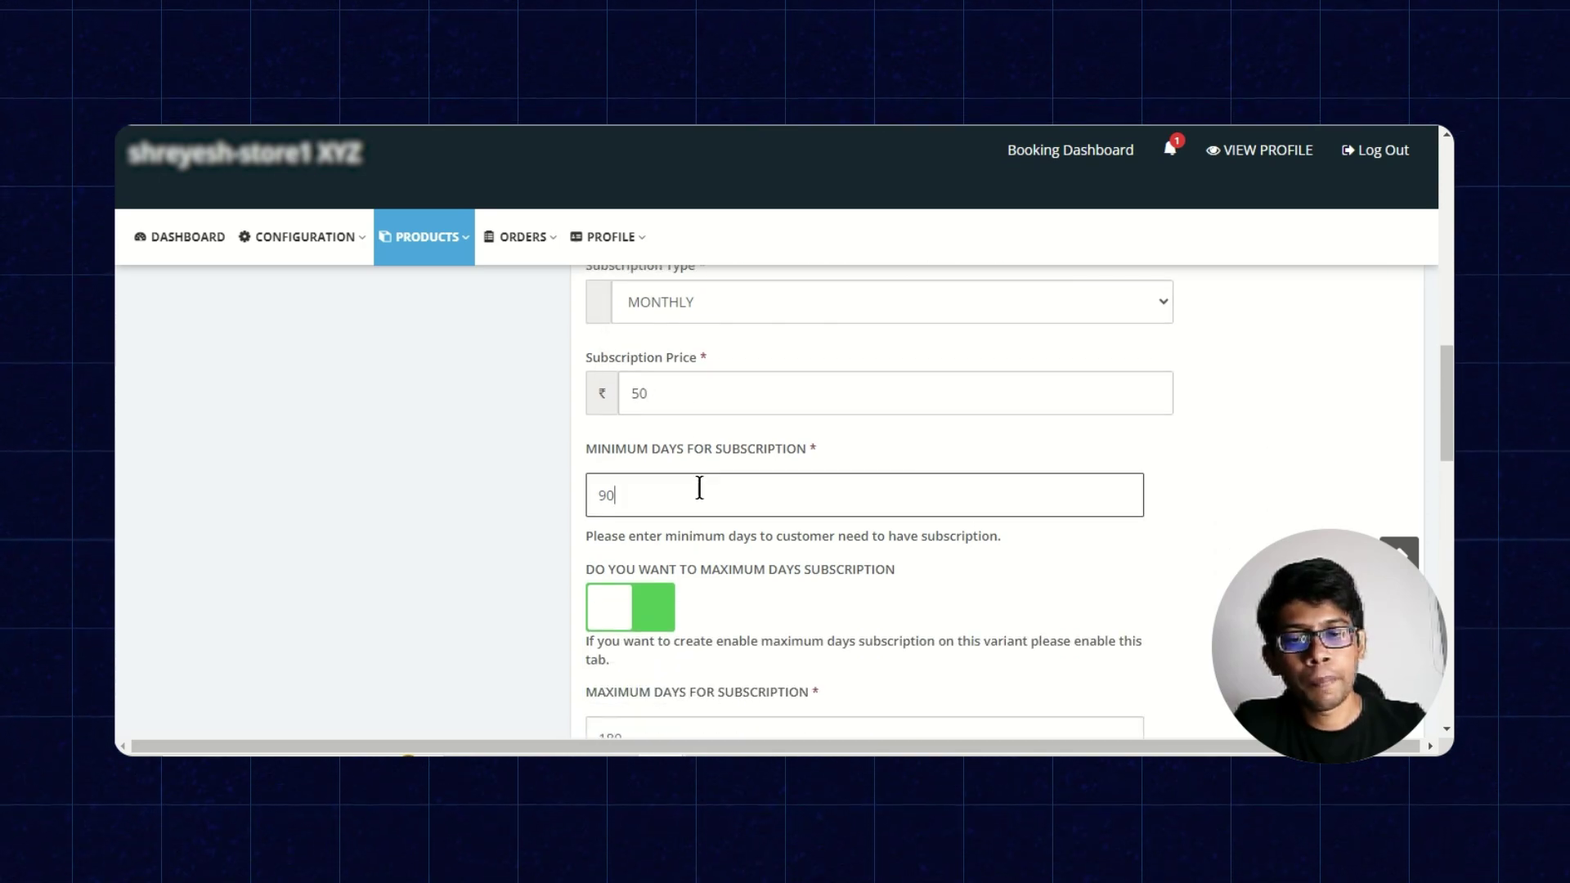
pyautogui.scroll(-1, 699, 489)
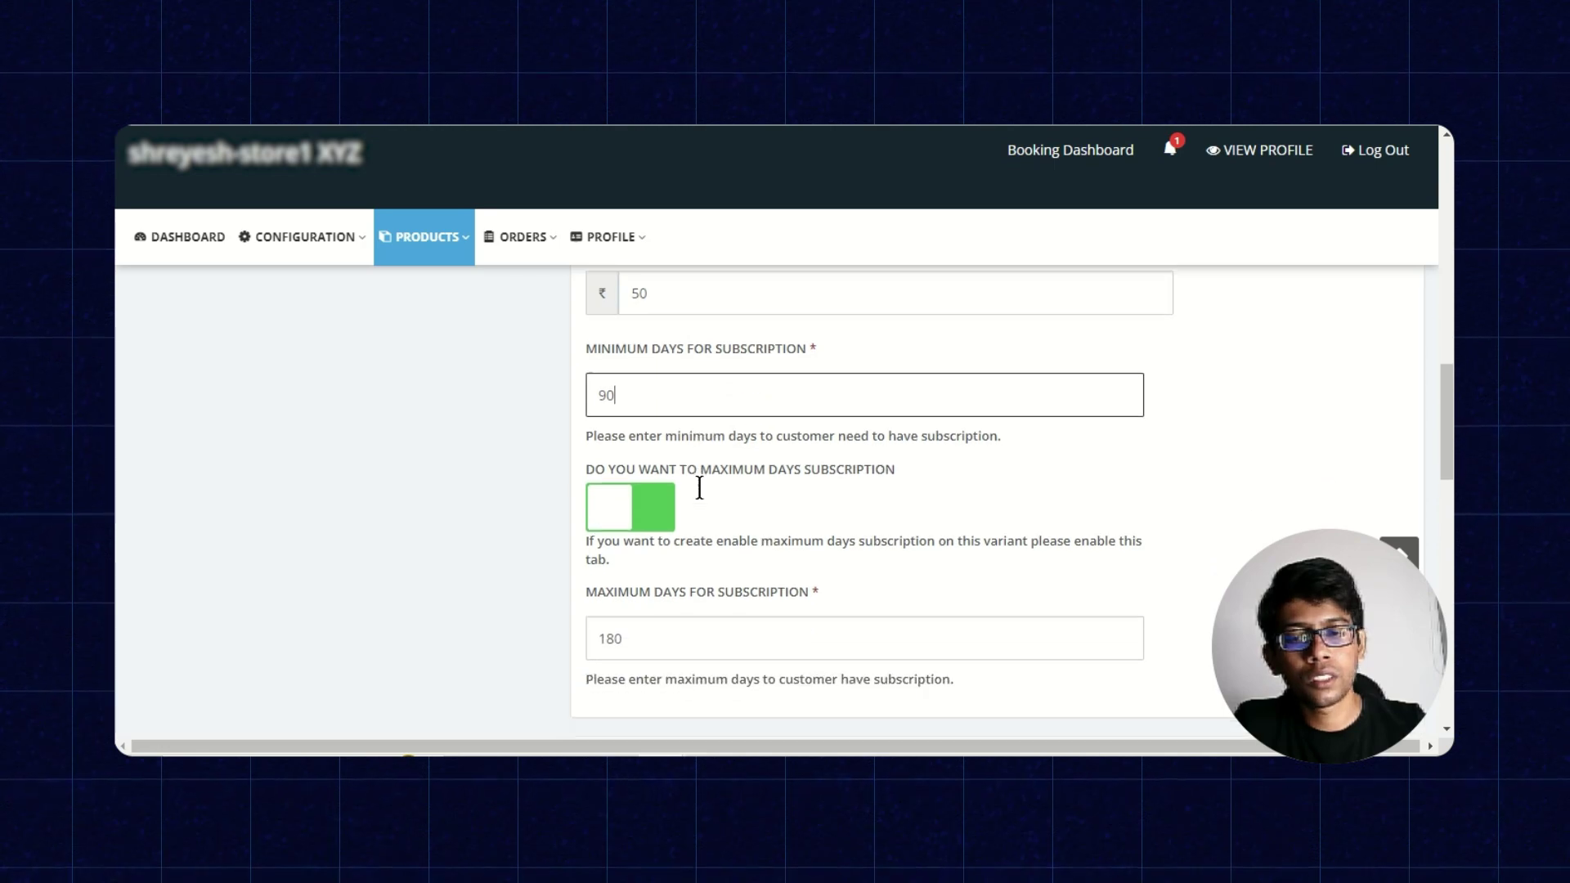
pyautogui.scroll(-2, 699, 488)
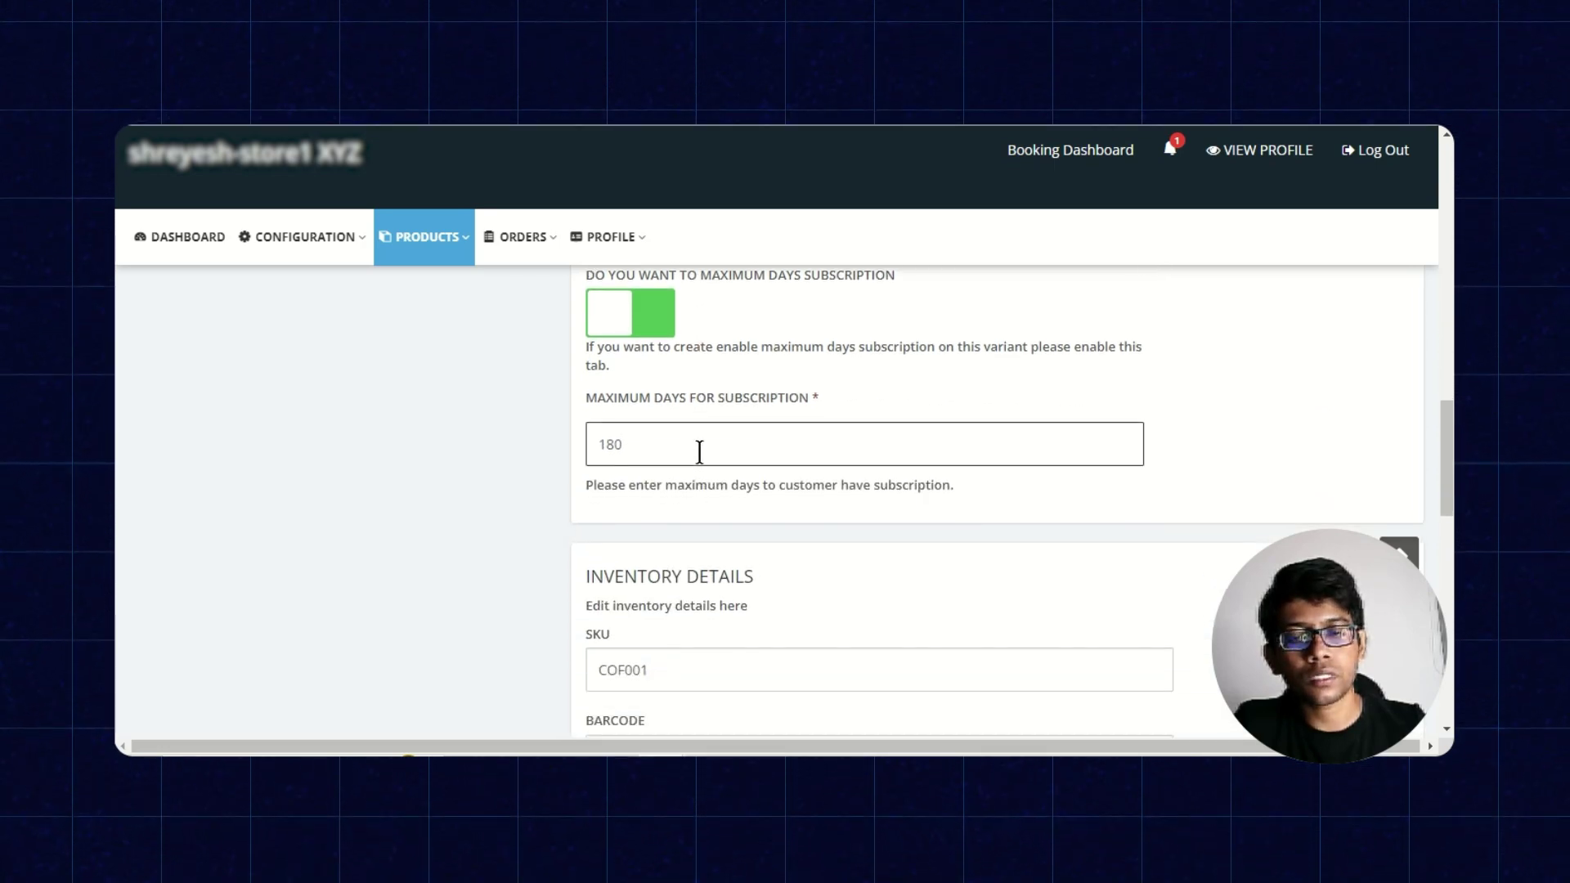
pyautogui.scroll(-4, 699, 452)
pyautogui.scroll(-5, 698, 449)
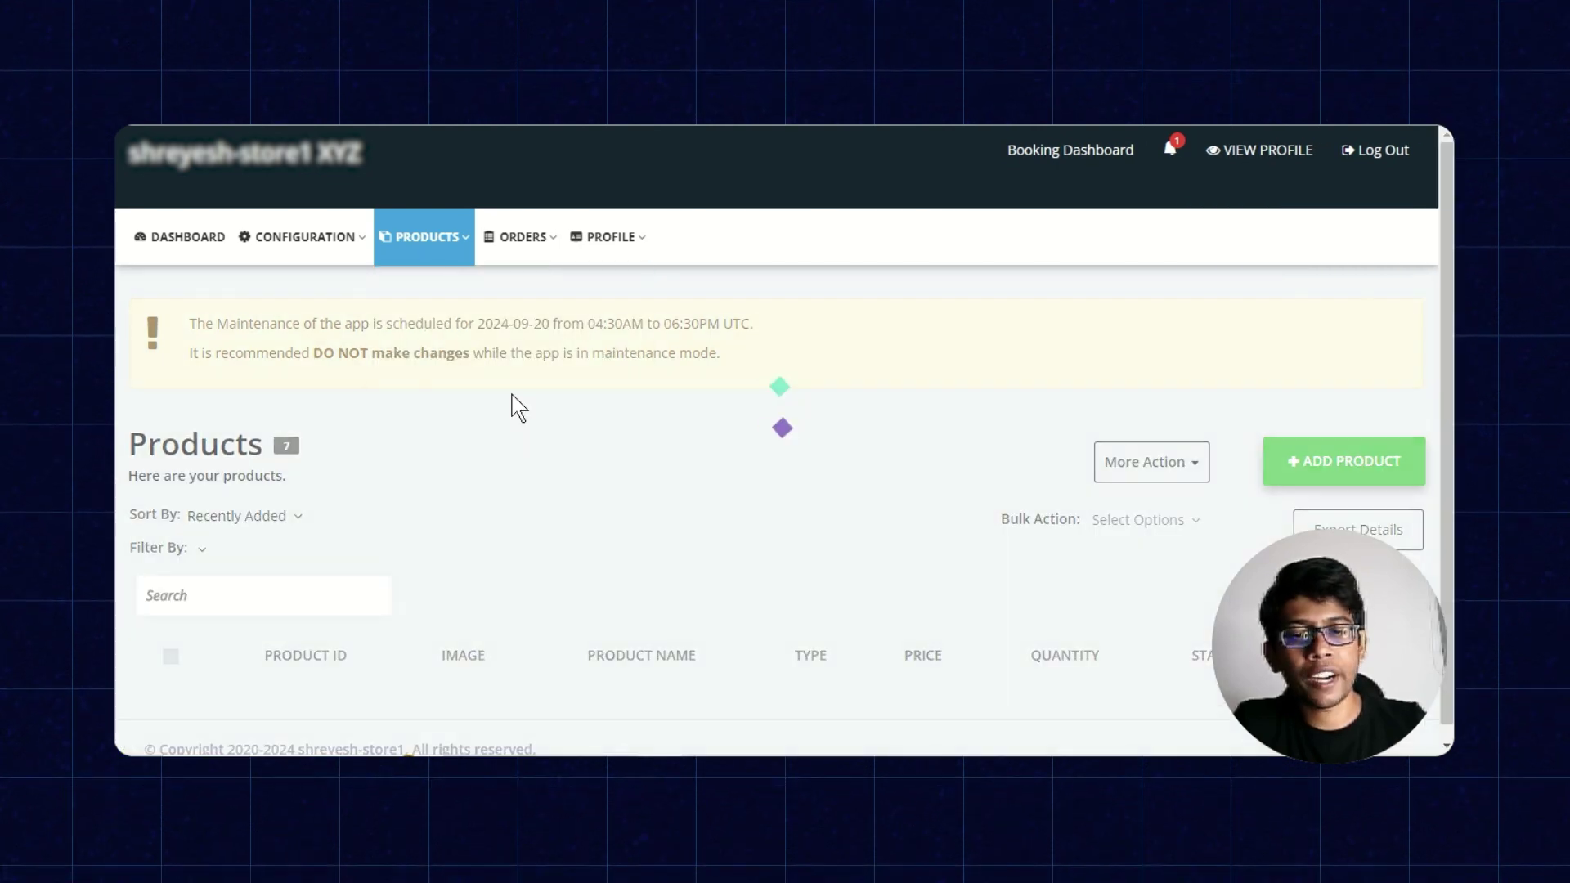
# View Coffee Pack in the store using its actions menu in the product list.
pyautogui.scroll(-3, 551, 455)
pyautogui.scroll(-3, 553, 457)
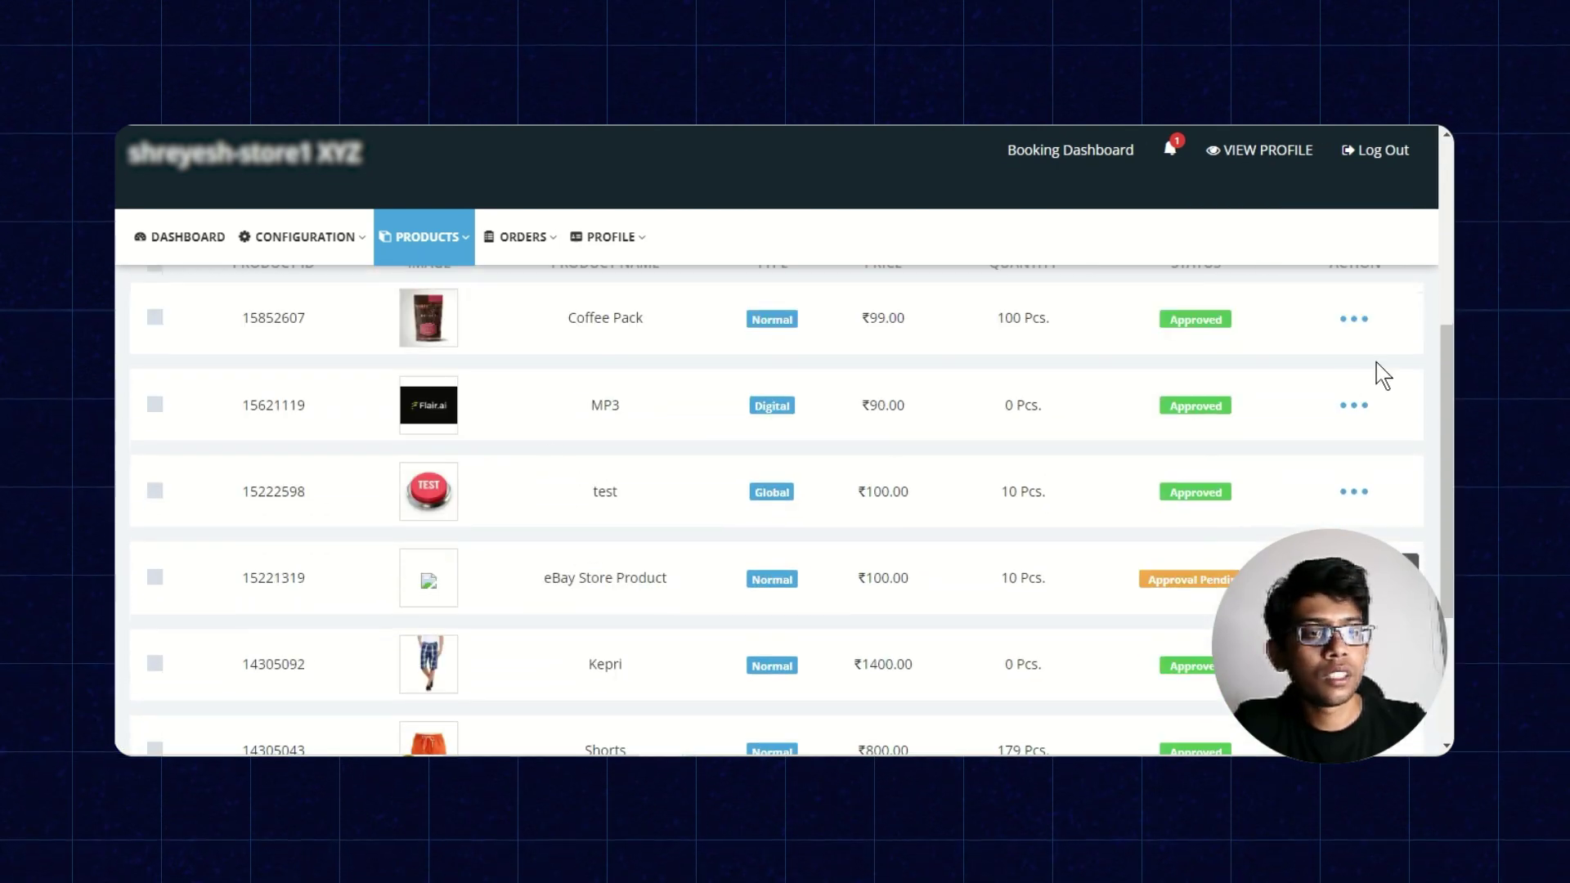
pyautogui.click(1361, 333)
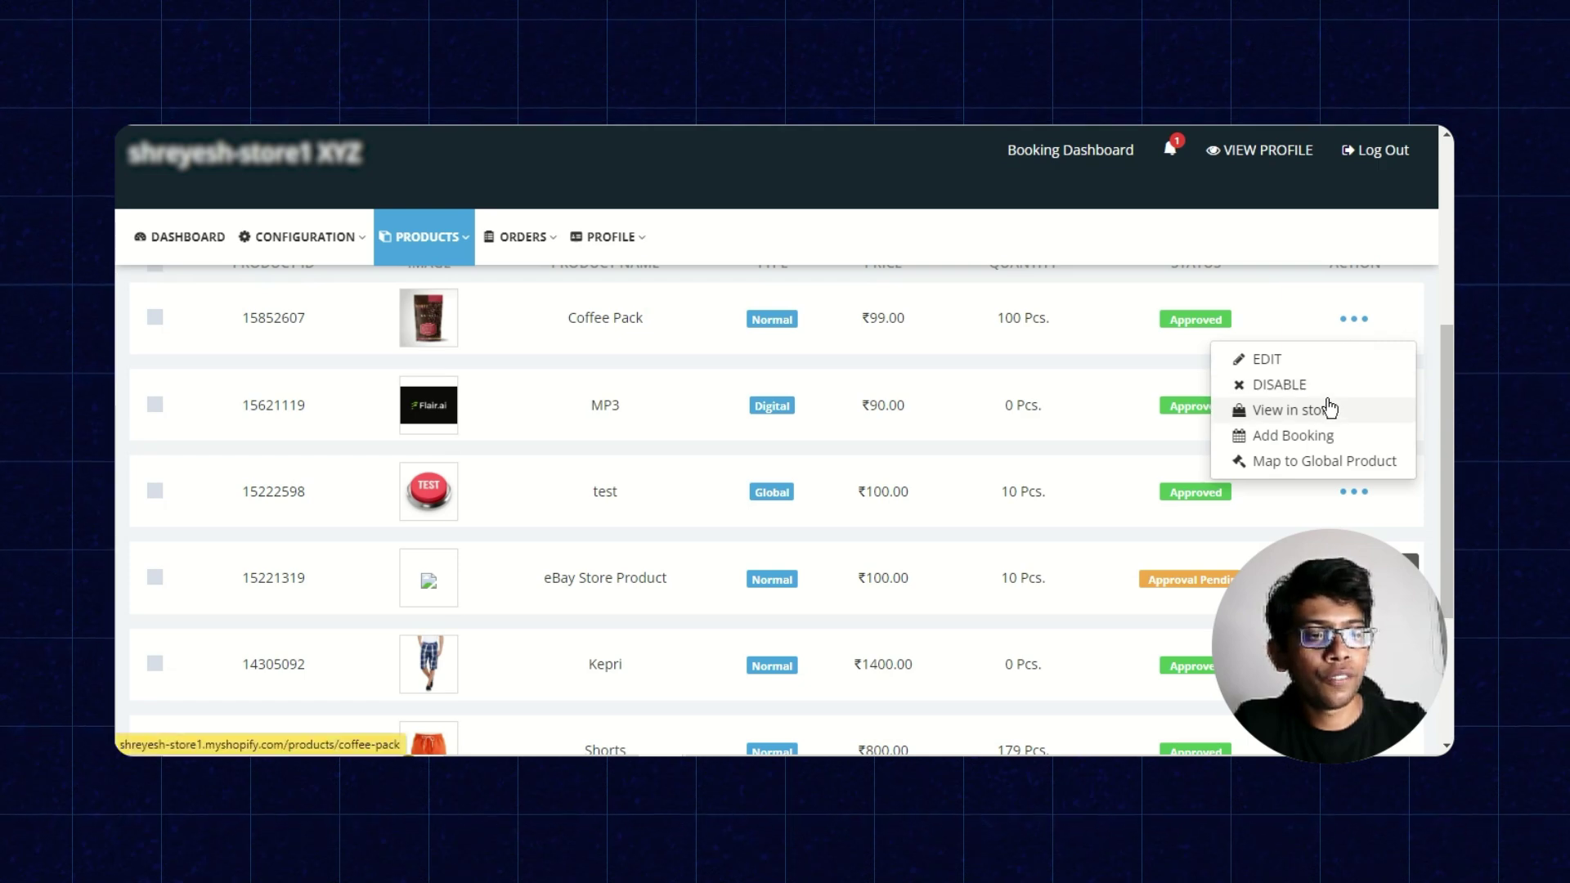
pyautogui.click(1332, 411)
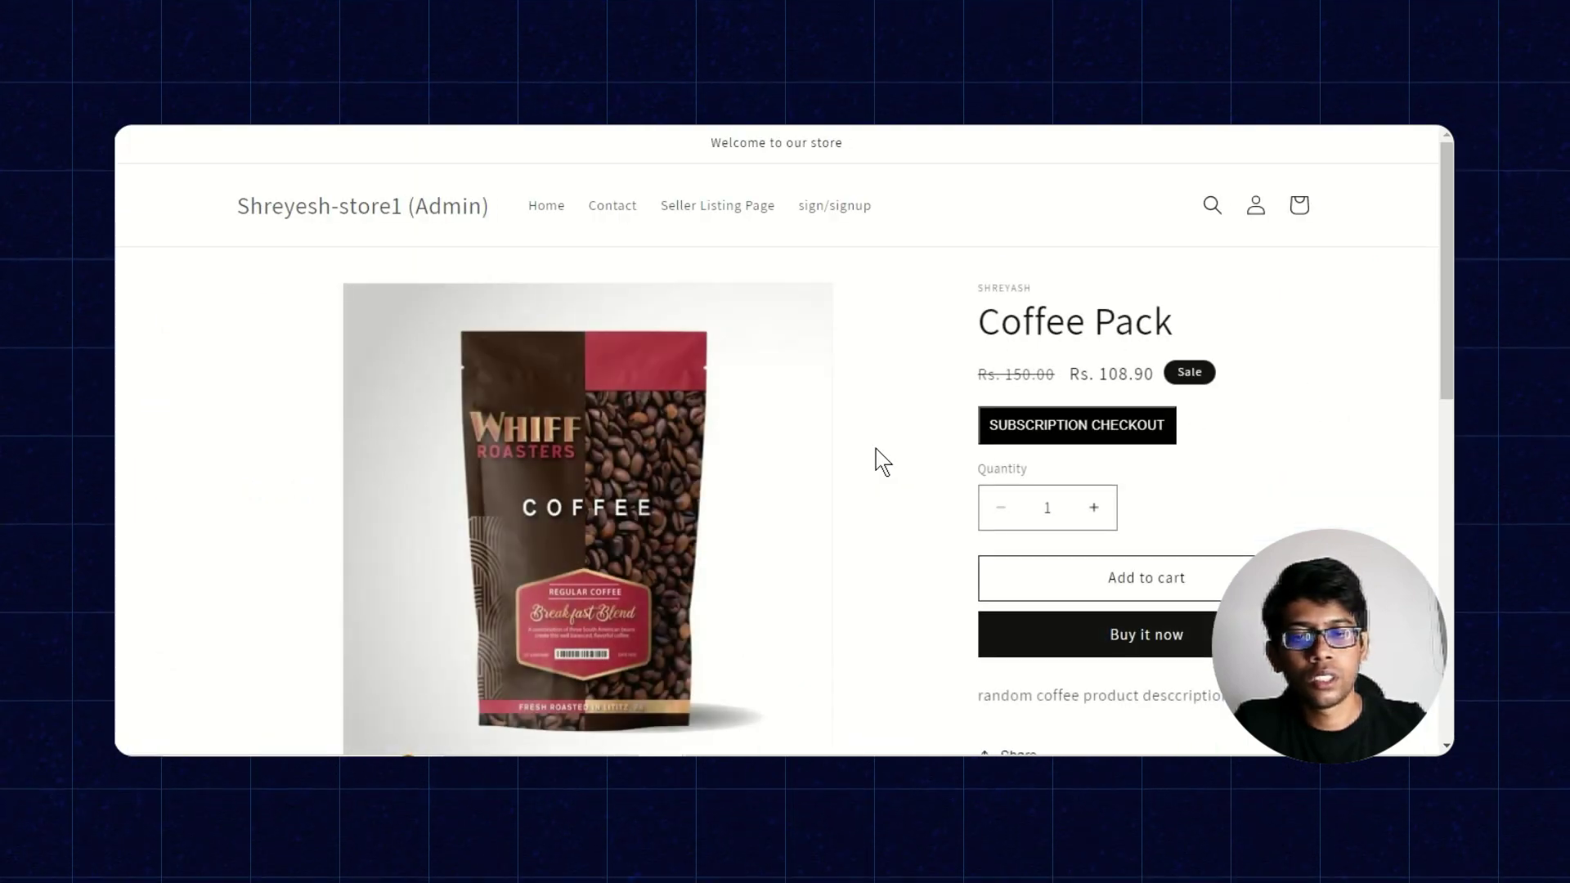